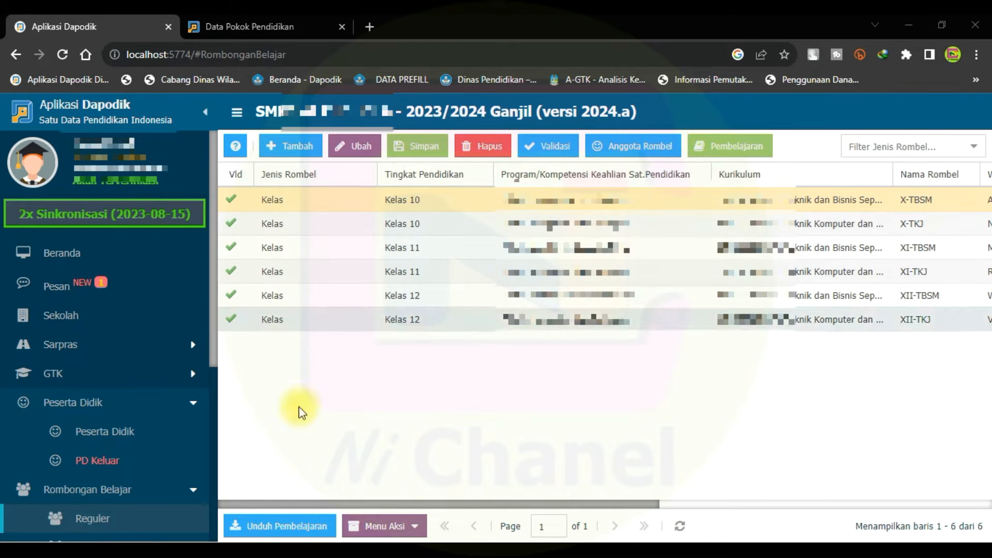
From the Dapodik dashboard's Informasi panel, open the Manajemen Sekolah link sp.datadik.kemdikbud.go.id in a new tab.
click(254, 27)
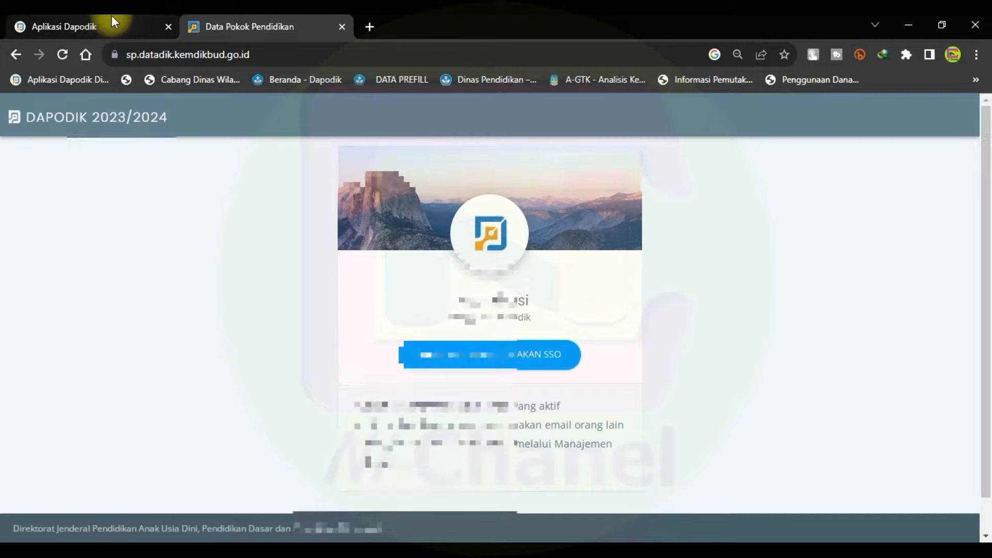
click(113, 22)
click(52, 256)
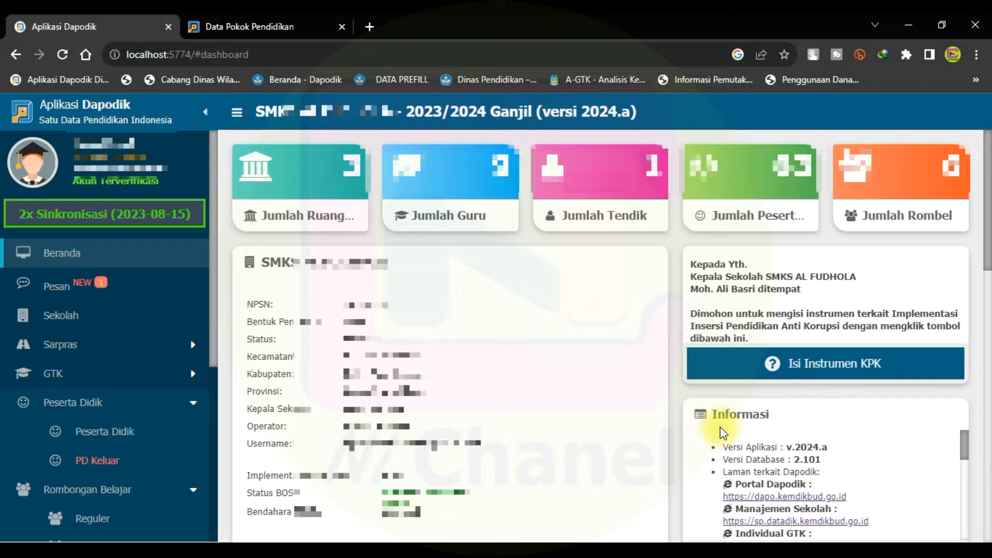
scroll(787, 447, down, 3)
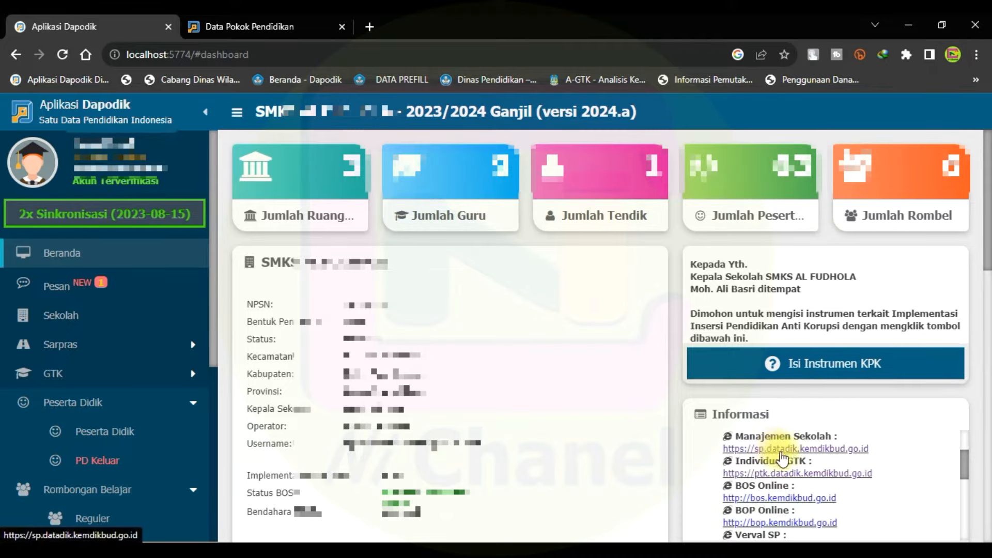
click(780, 451)
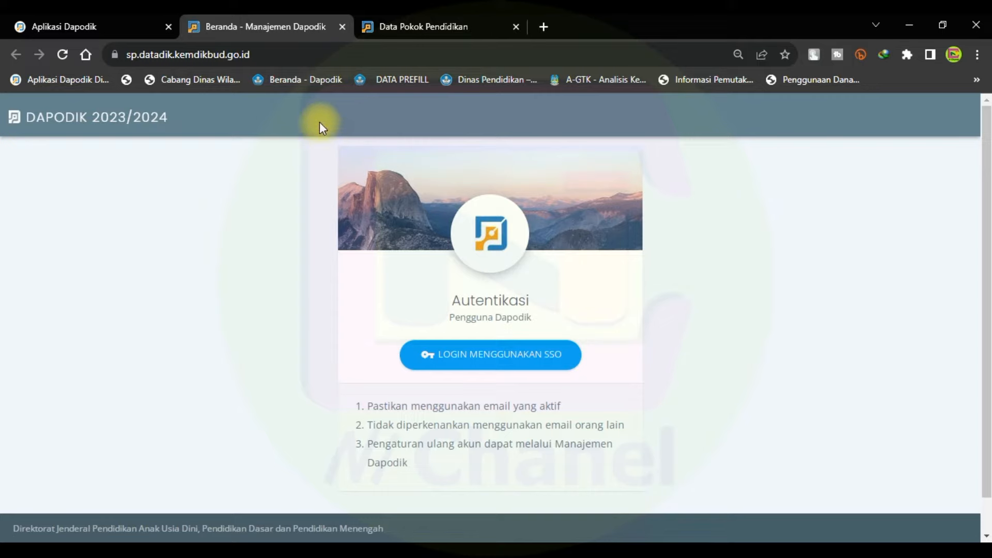
Log in through SSO with the school account's e-mail and password.
click(483, 354)
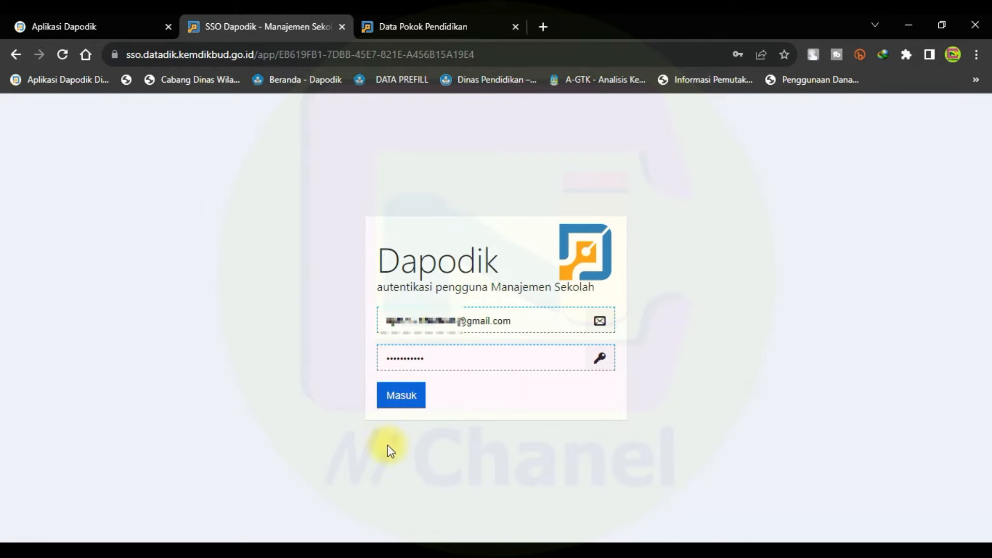
click(382, 401)
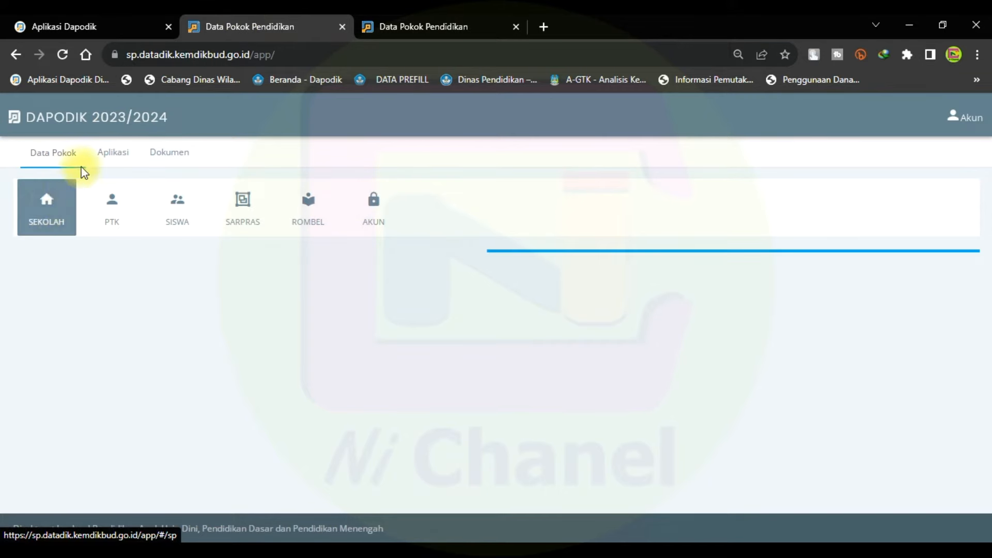
Open the MUTASI tile under Aplikasi and look over the Mutasi Peserta Didik form fields.
click(109, 153)
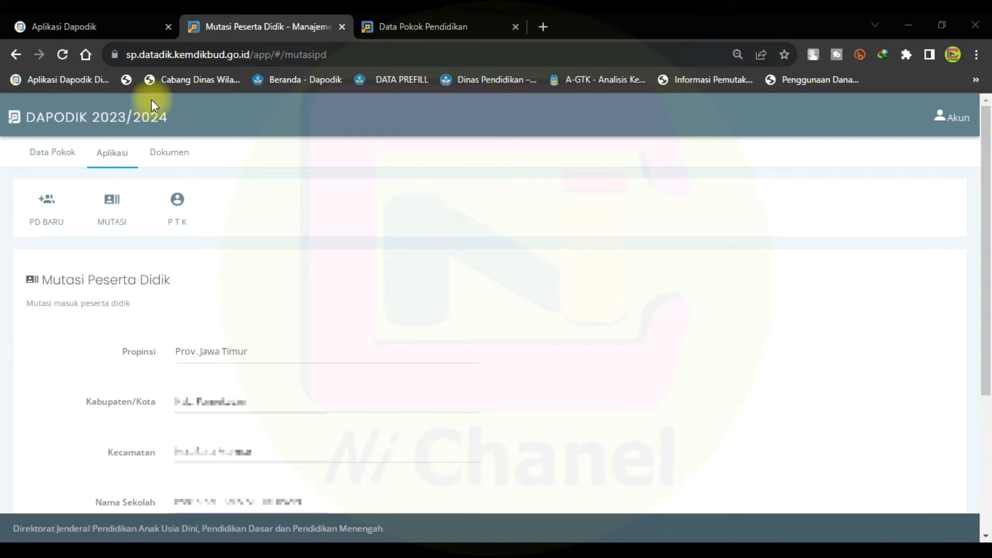
click(103, 213)
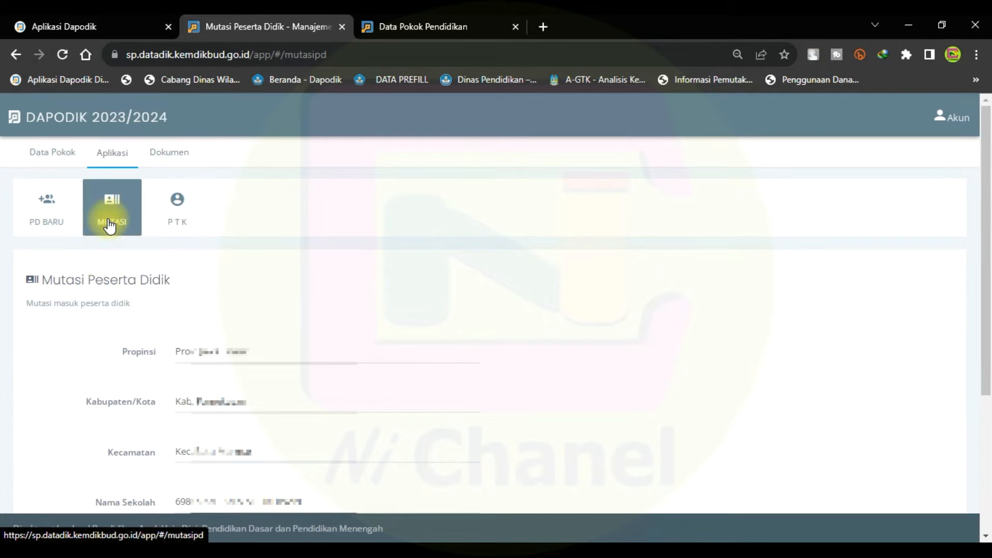
scroll(155, 272, down, 4)
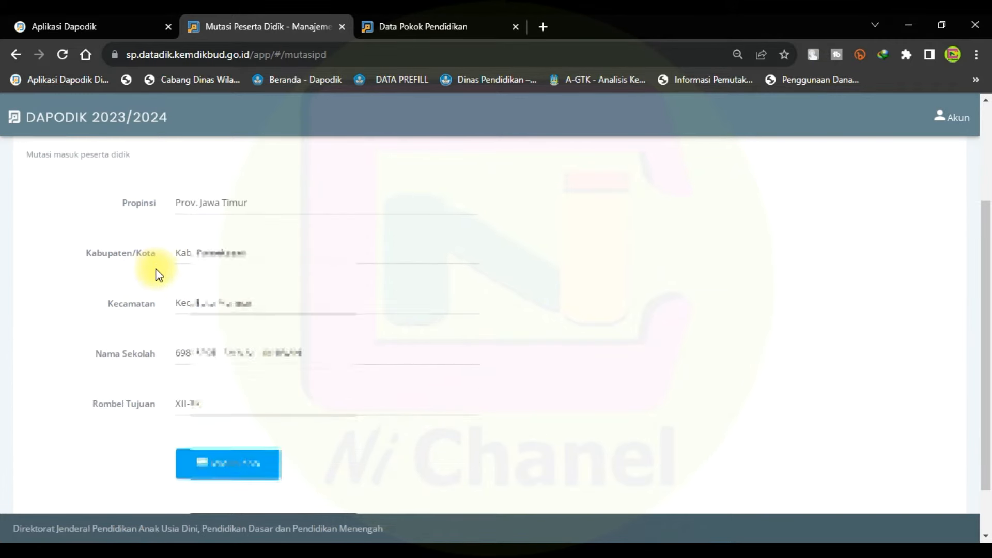
scroll(179, 294, up, 4)
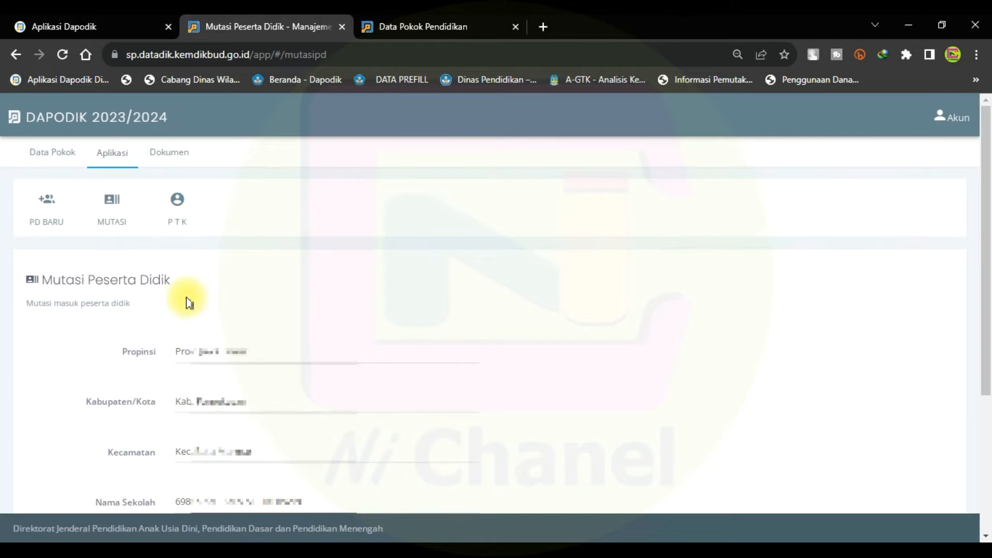
scroll(193, 286, down, 4)
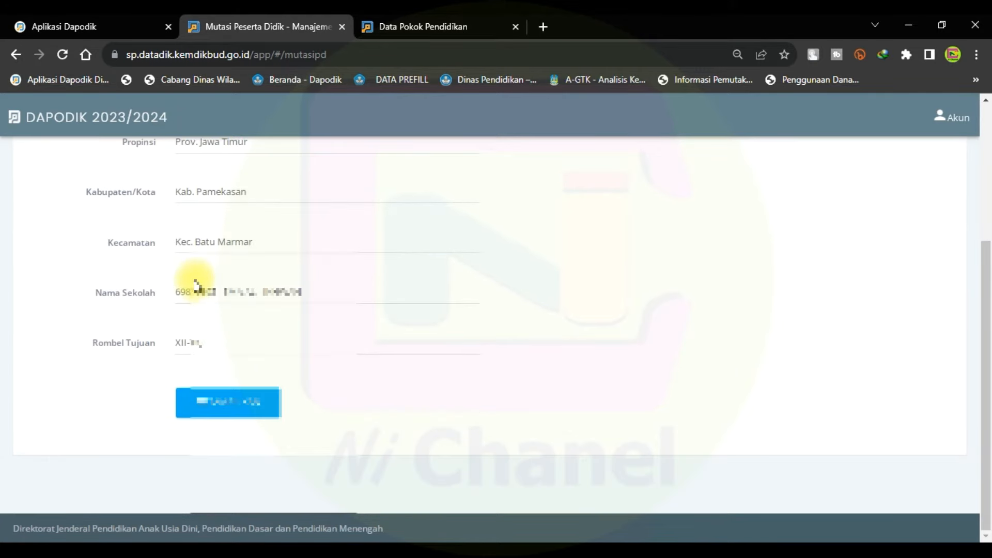
scroll(198, 287, up, 4)
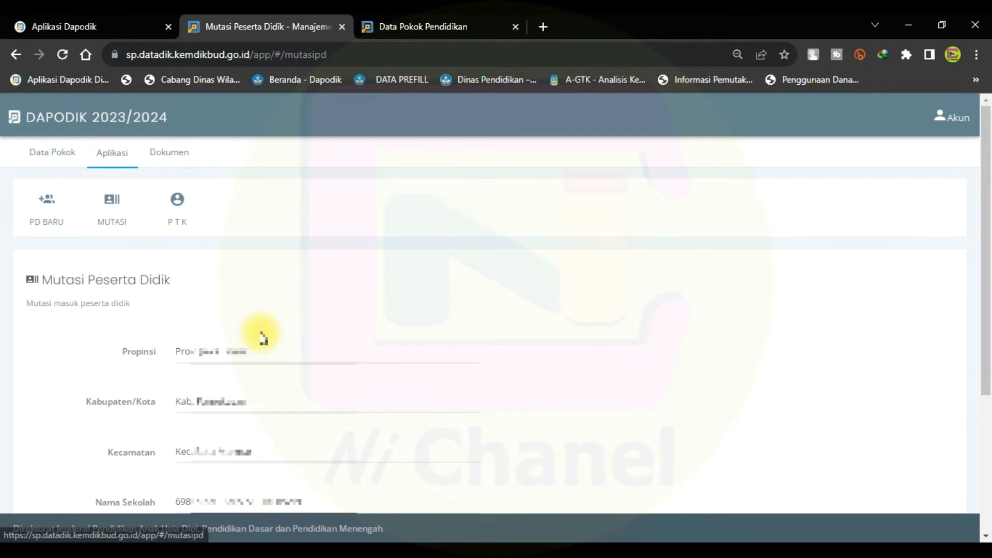
scroll(263, 337, down, 1)
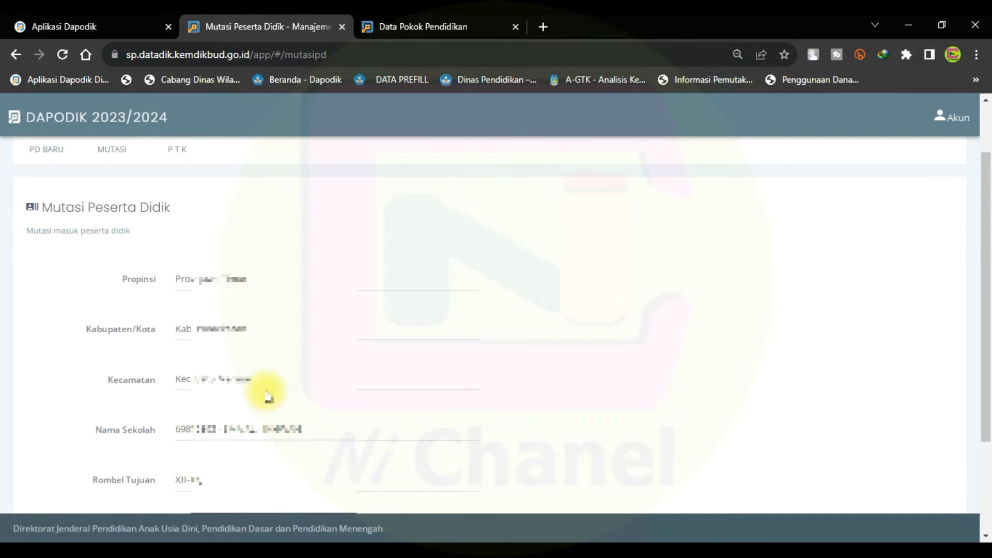
scroll(266, 394, down, 1)
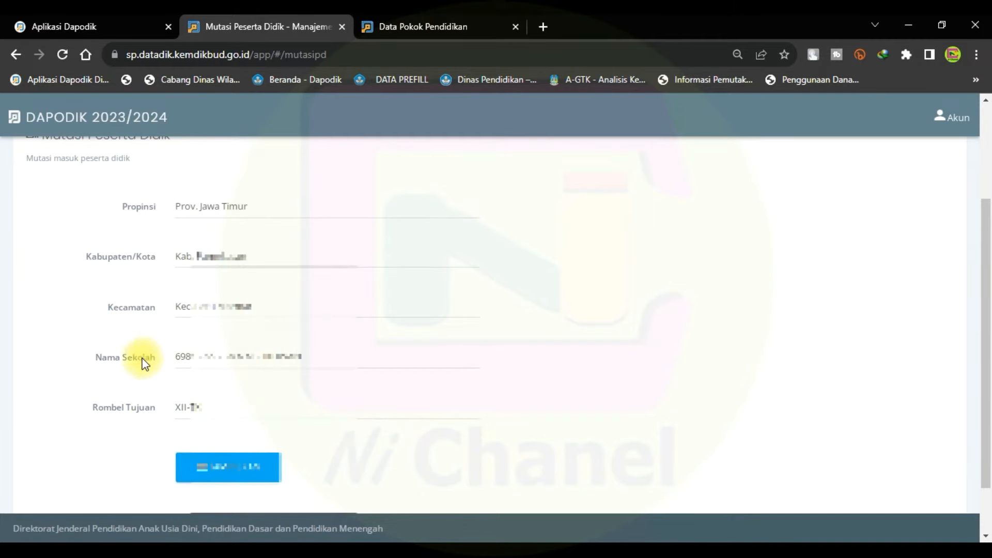
scroll(288, 421, down, 1)
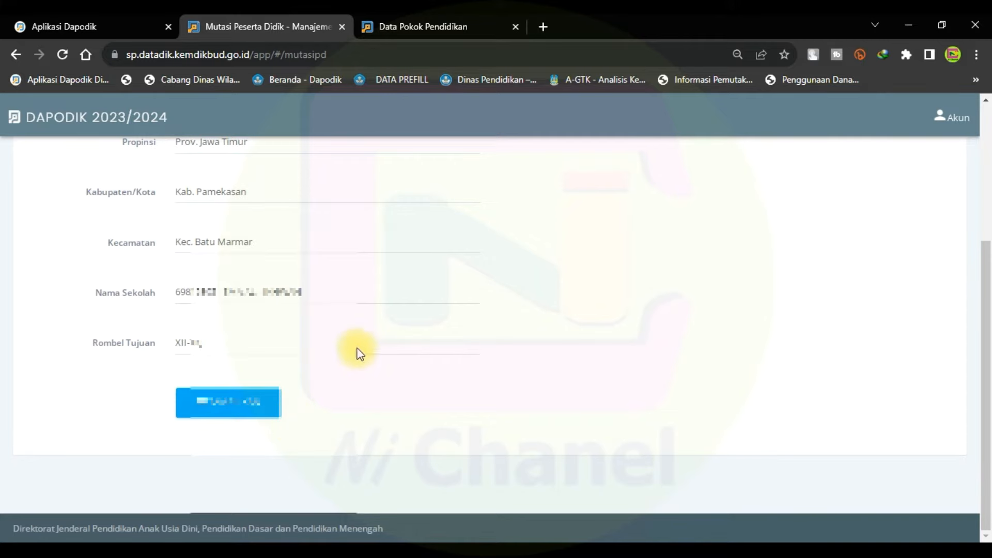
scroll(365, 350, up, 4)
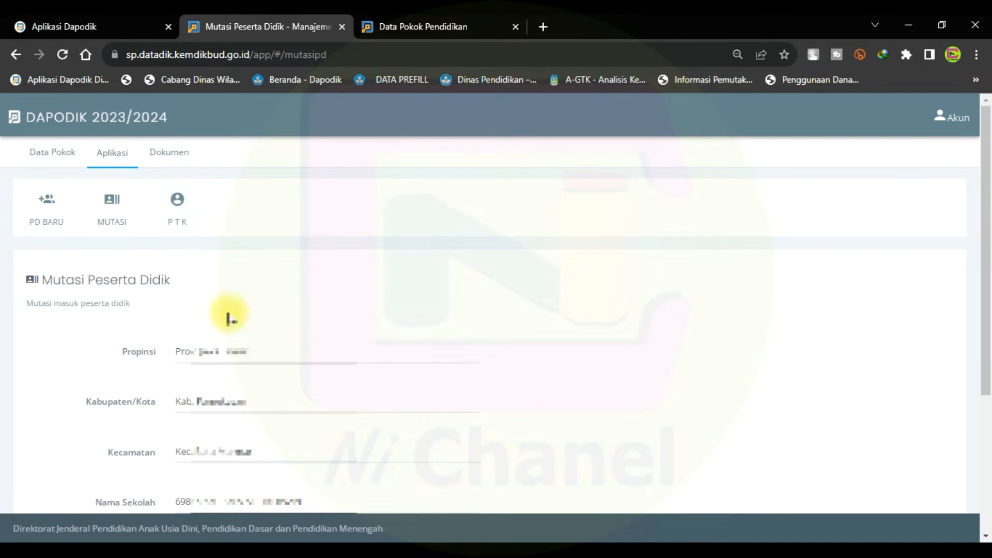
Open the PD BARU tile and review the Peserta Didik Baru form preset to Prov. Jawa Timur, 2023.
click(62, 210)
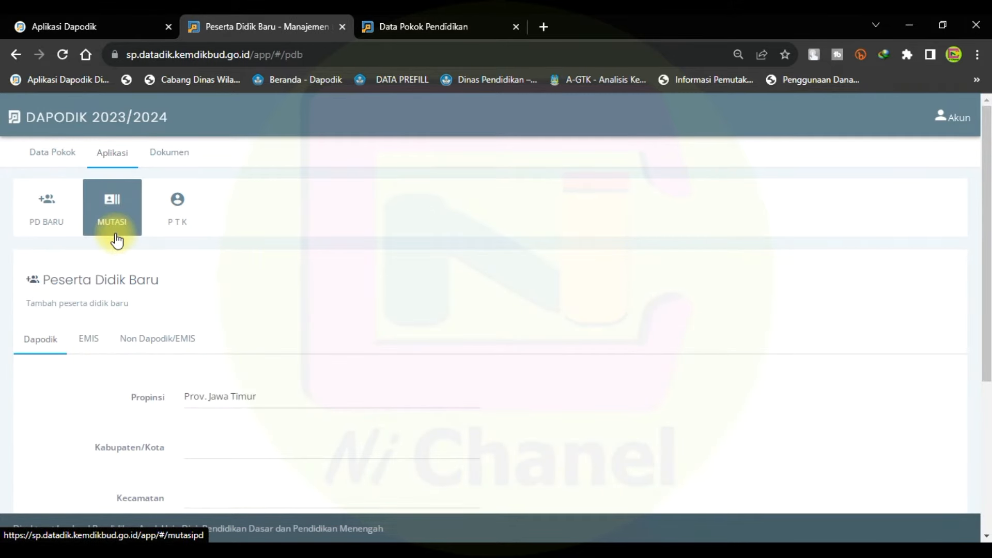
scroll(117, 241, down, 3)
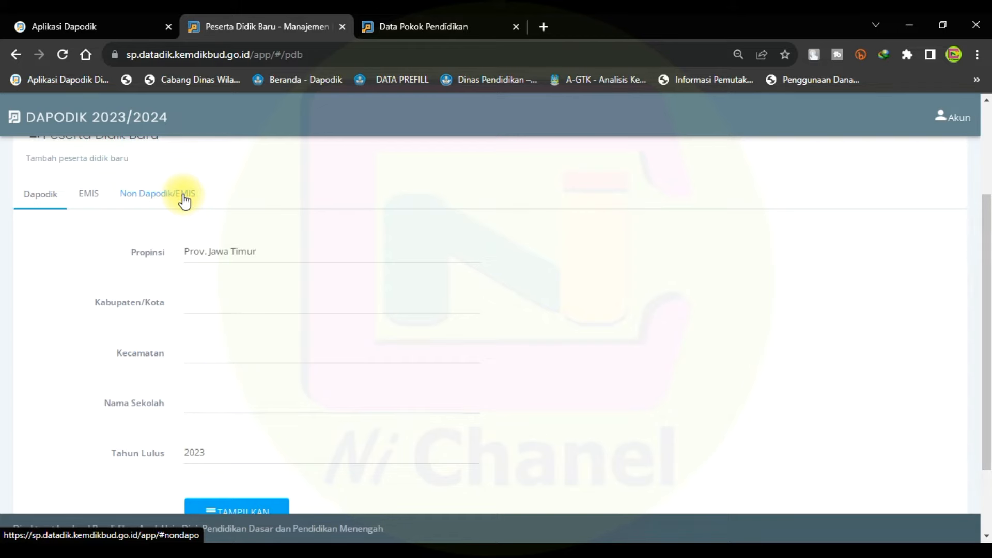
scroll(196, 220, up, 3)
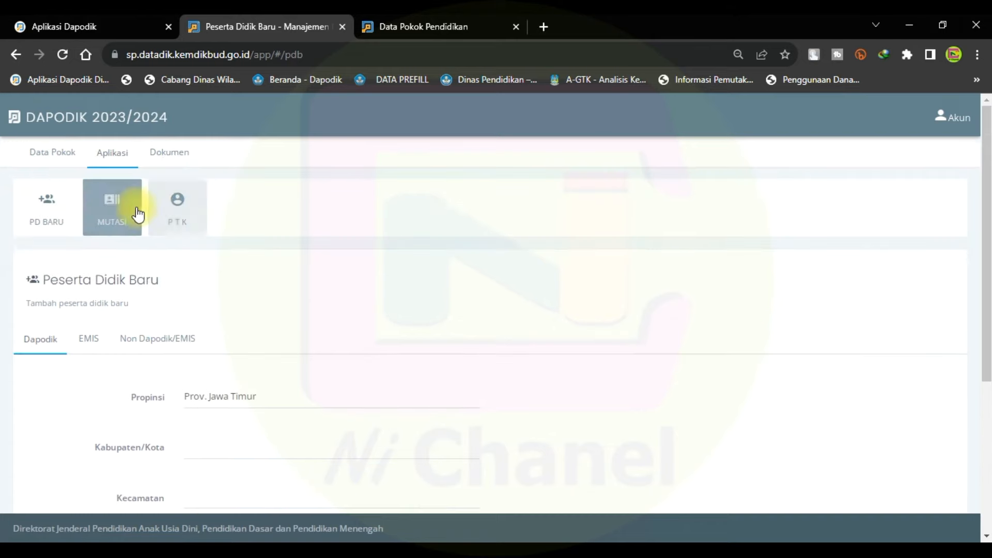
Review the Mutasi Peserta Didik form again, then go to the Peserta Didik Baru registration page.
click(132, 208)
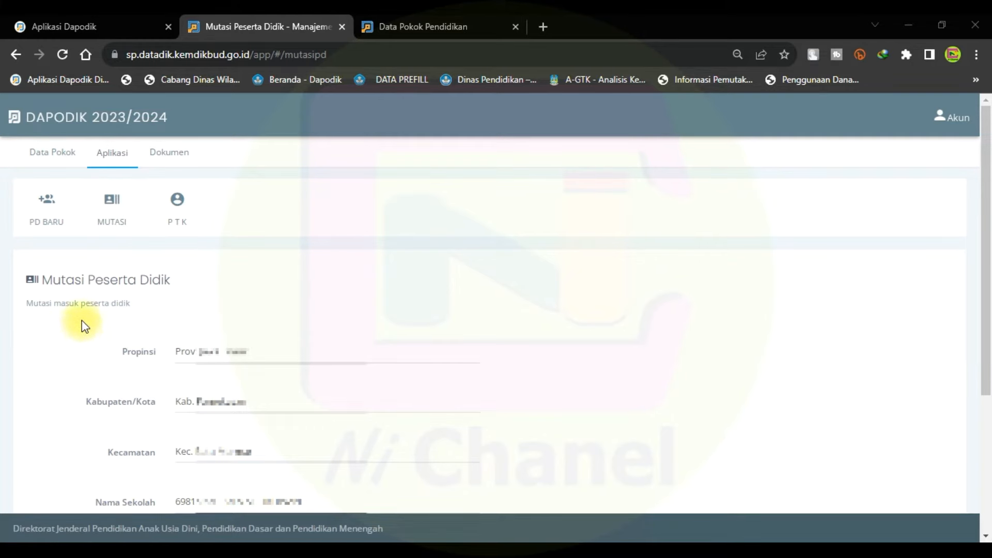
scroll(147, 344, down, 4)
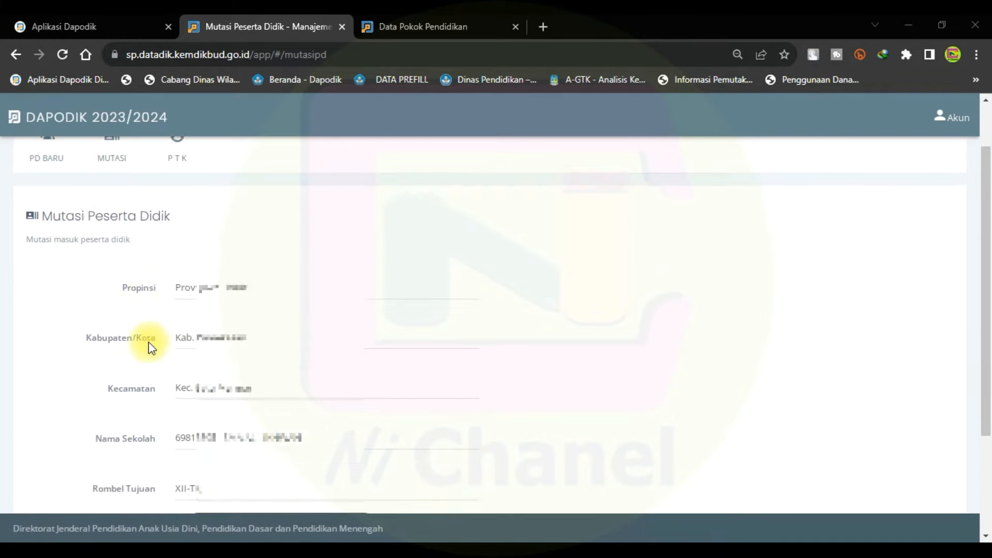
scroll(148, 342, up, 1)
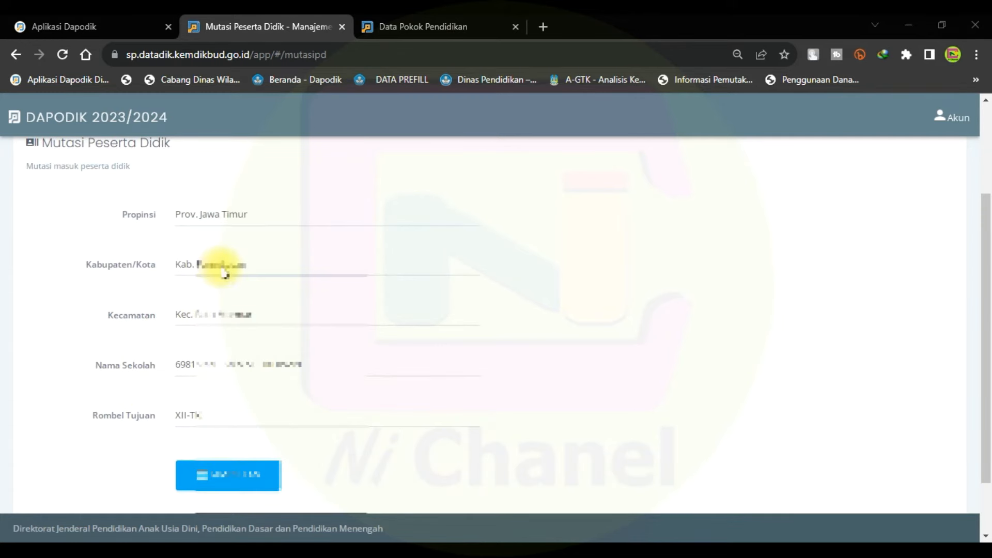
scroll(225, 274, up, 2)
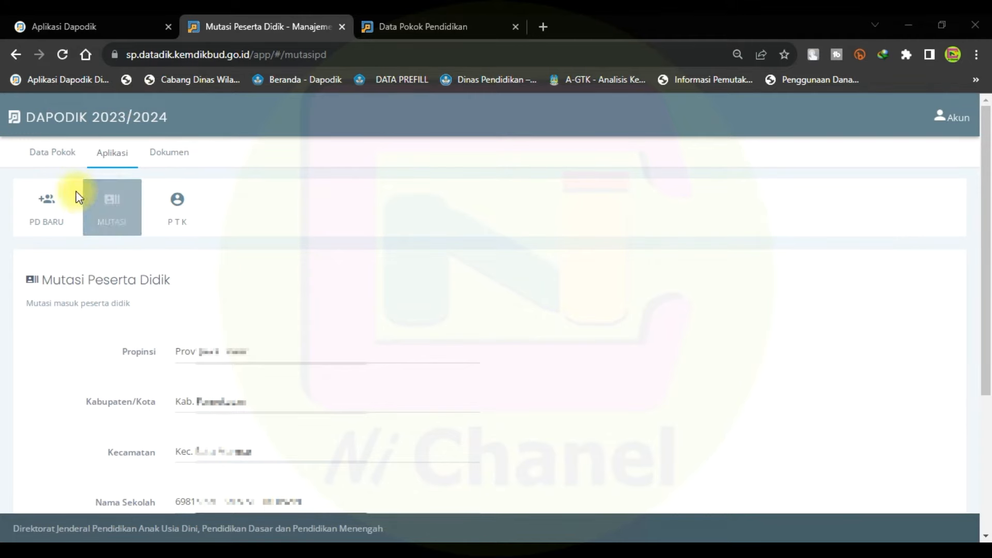
click(46, 223)
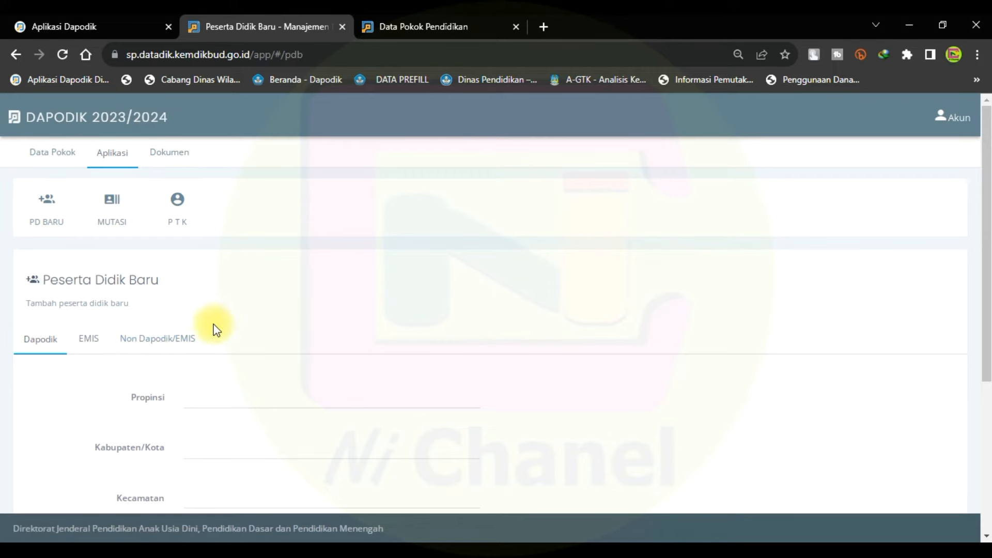
Switch the Peserta Didik Baru page to its Non Dapodik/EMIS entry form.
click(163, 327)
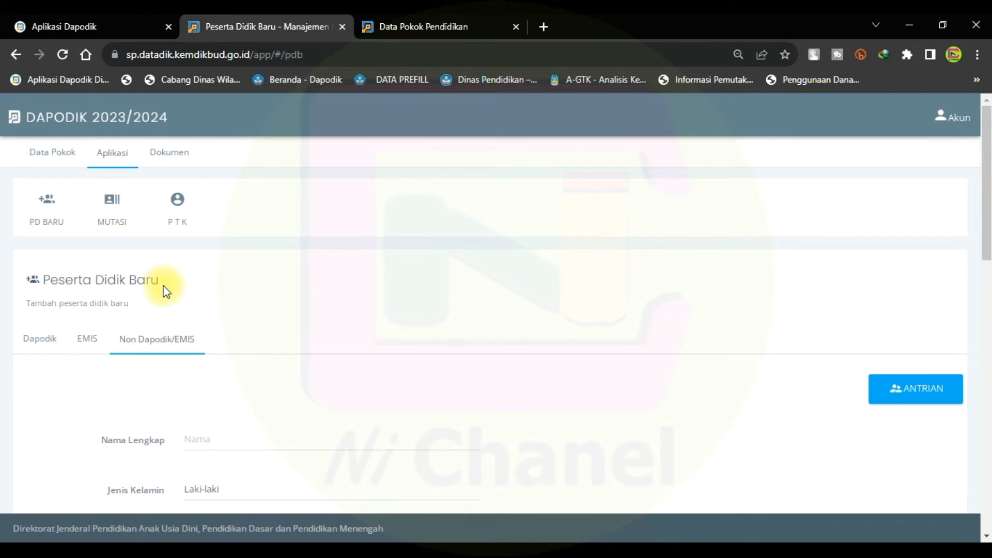
Enter the student's full name in Nama Lengkap and set gender to Laki-laki.
scroll(165, 288, down, 4)
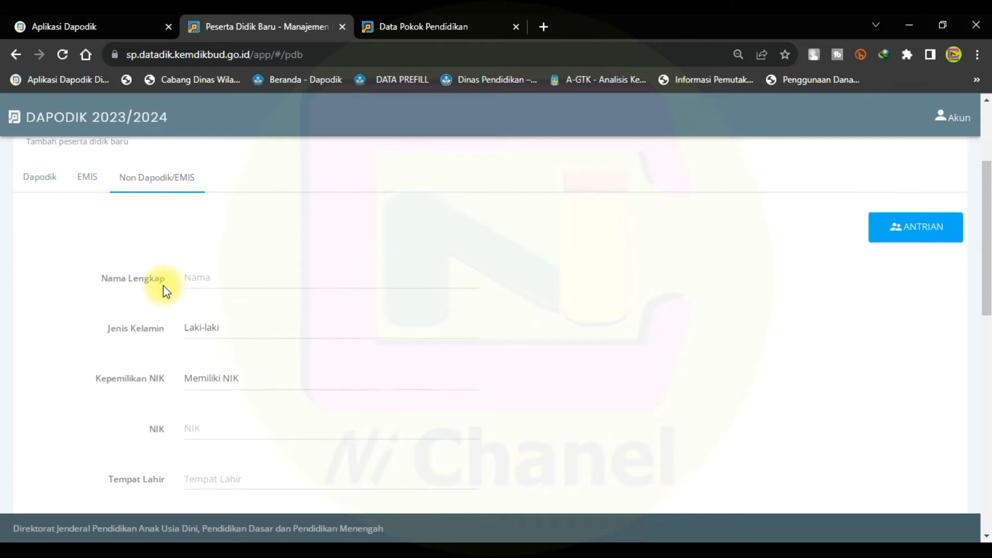
click(213, 228)
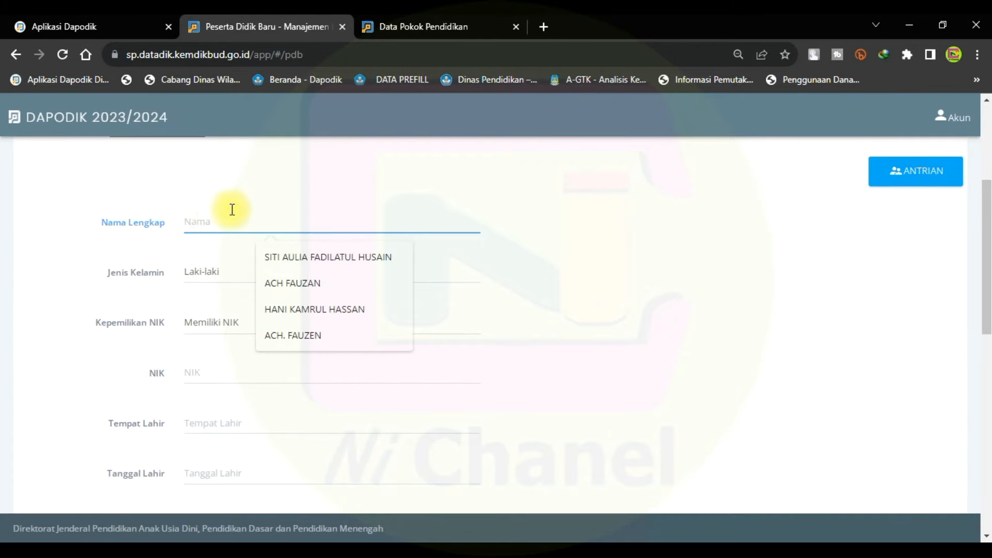
click(284, 170)
click(255, 211)
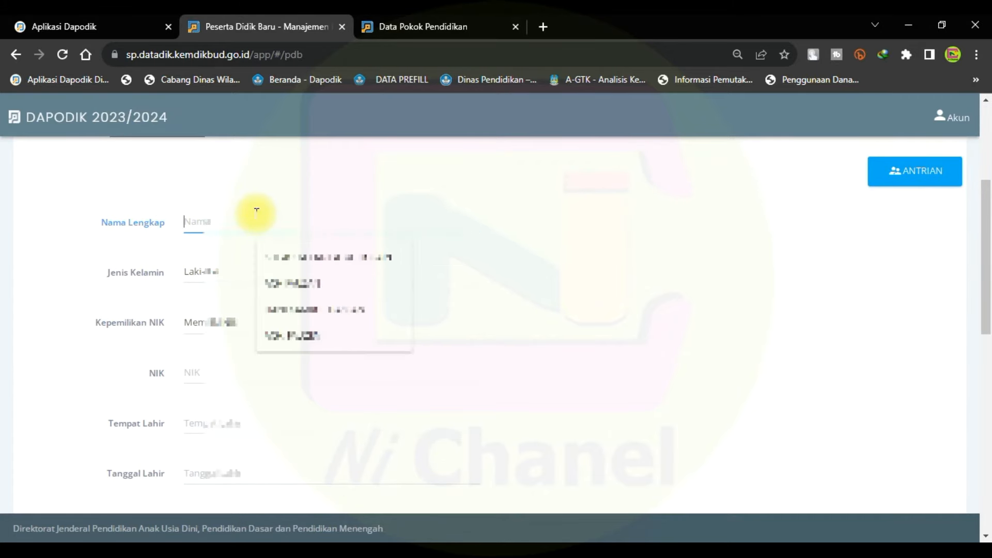
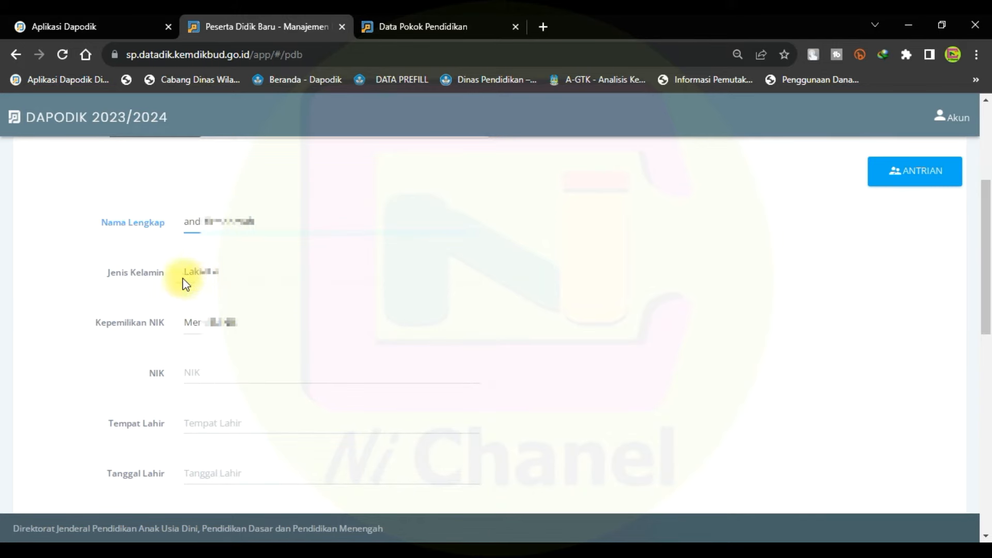
click(203, 269)
click(206, 288)
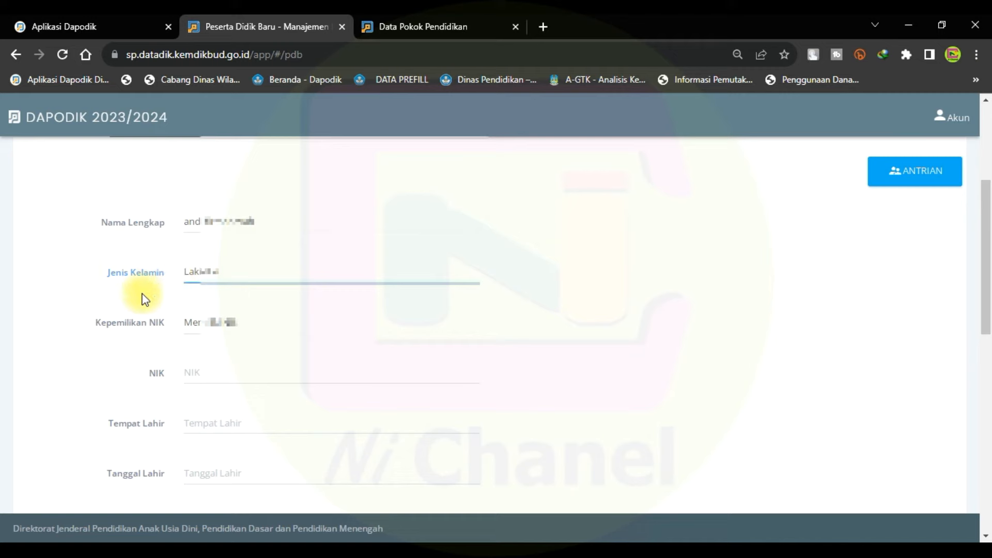
Set NIK ownership to Memiliki, enter the student's NIK, and type surabaya as Tempat Lahir.
click(202, 326)
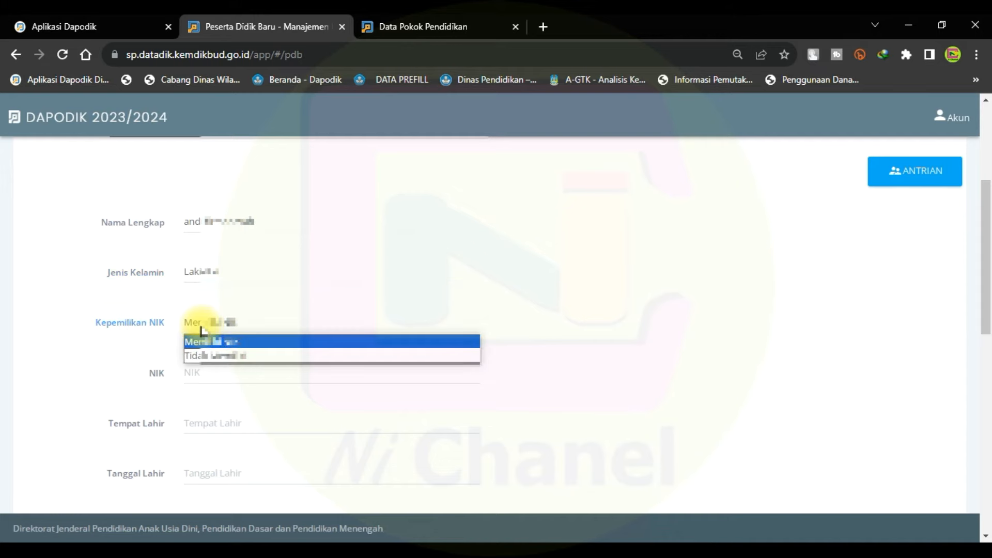
click(215, 355)
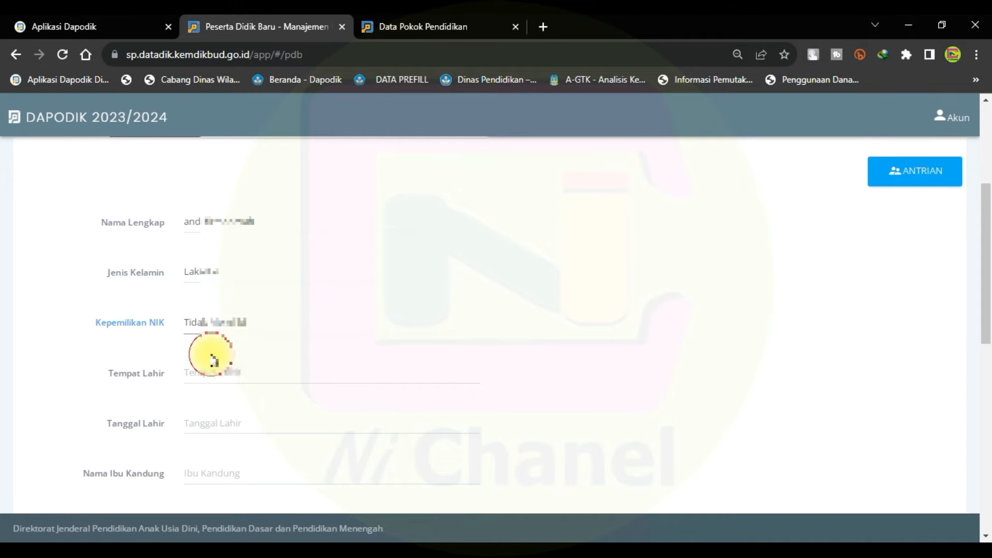
click(216, 327)
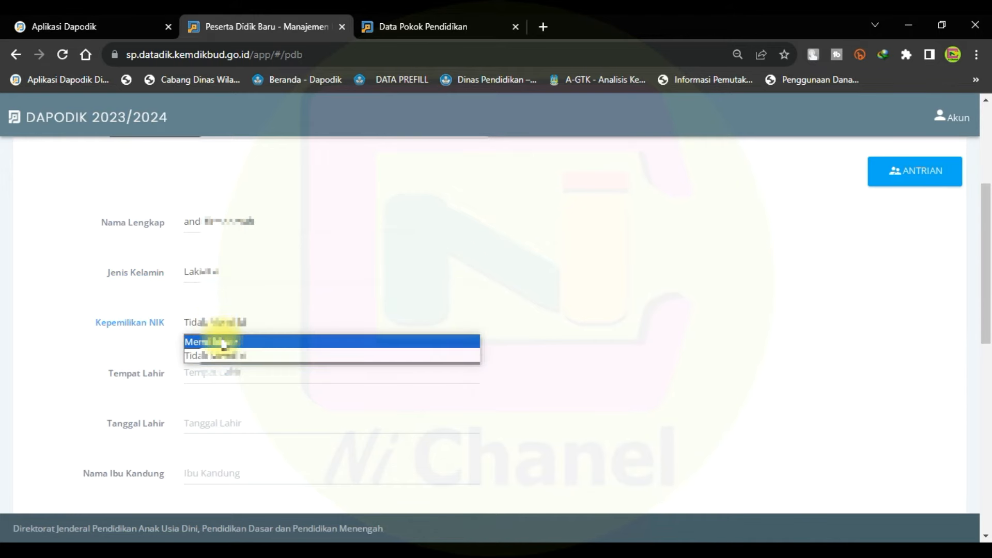
click(223, 341)
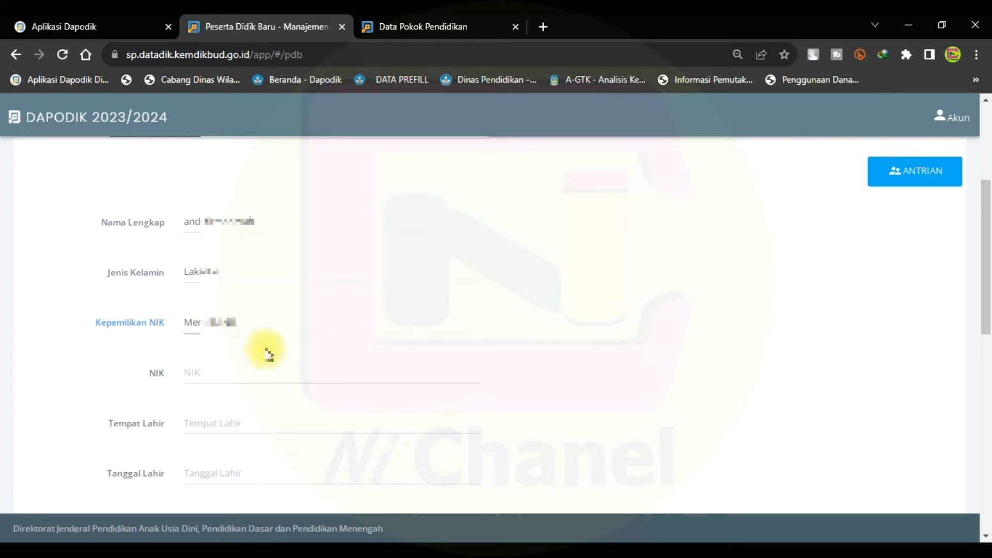
click(238, 371)
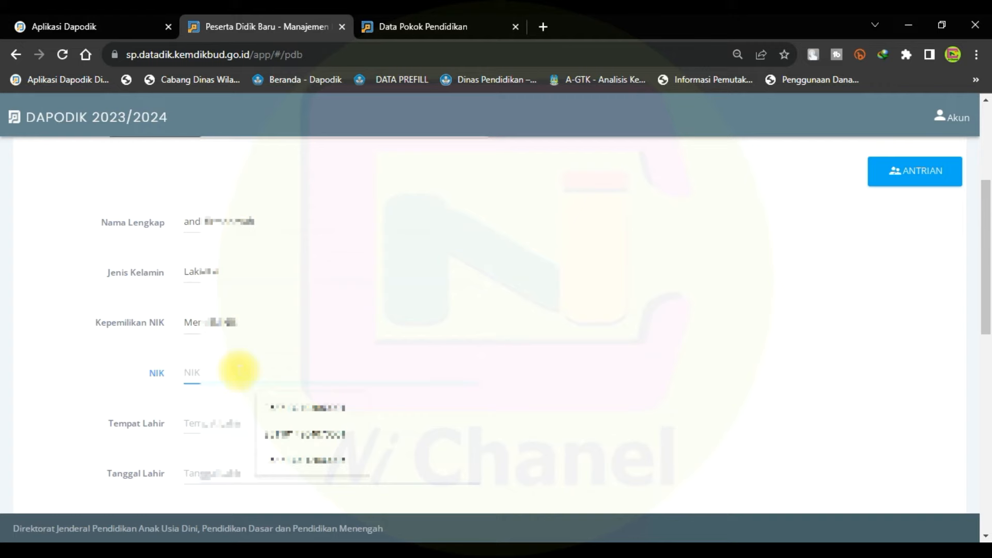
click(360, 368)
click(360, 368)
text(3529)
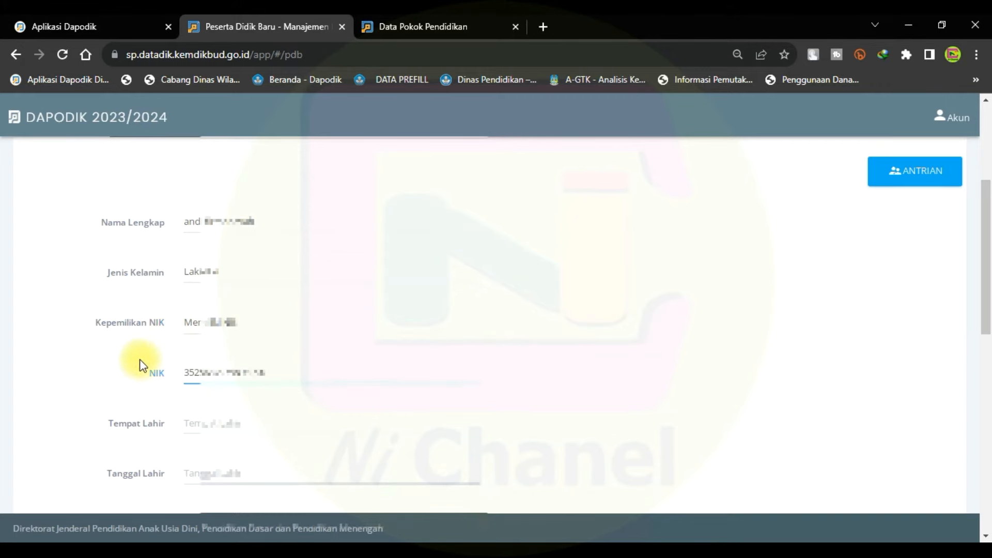
click(216, 421)
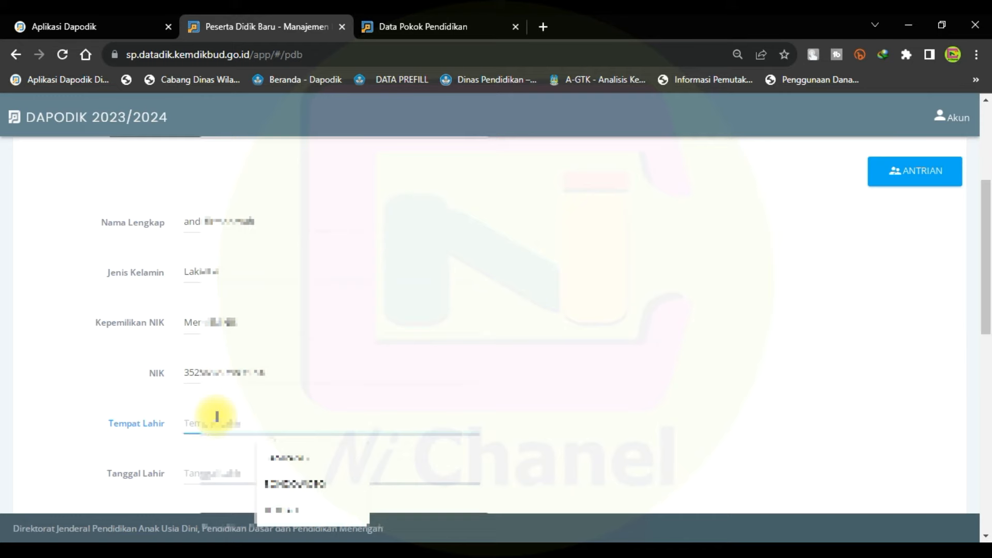
text(surabaya)
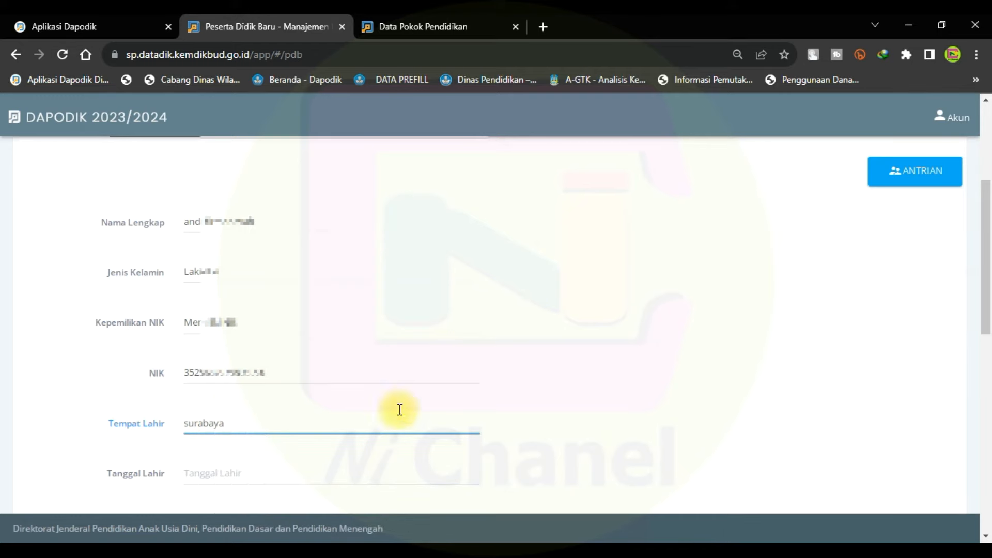
click(215, 474)
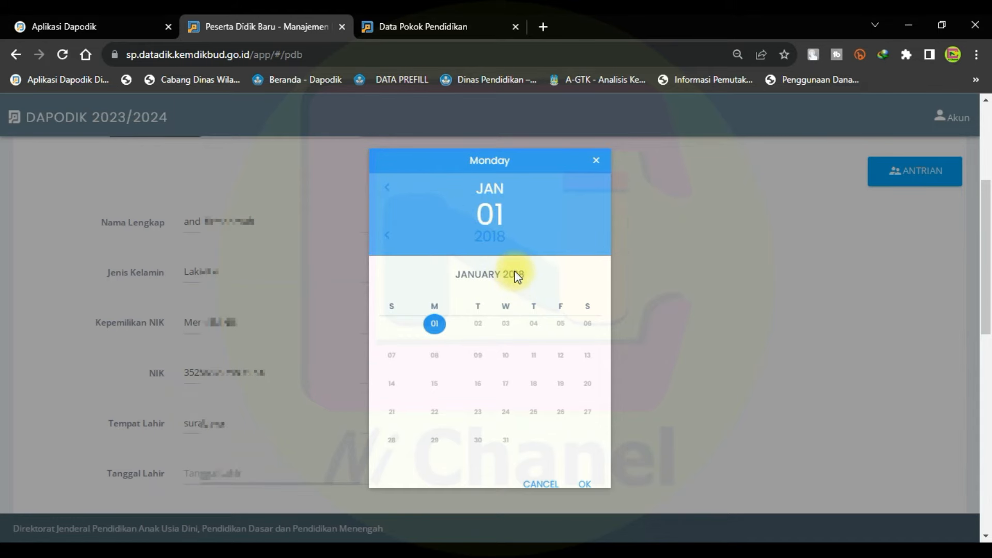
click(387, 236)
click(387, 238)
click(387, 238)
click(387, 238)
click(387, 238)
click(387, 237)
click(387, 238)
click(386, 238)
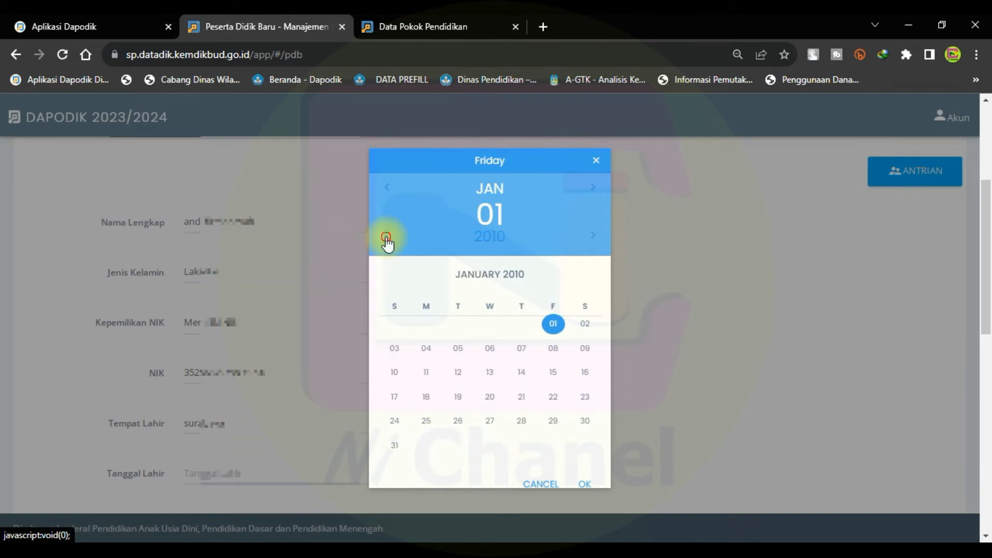
click(387, 238)
click(387, 237)
click(387, 238)
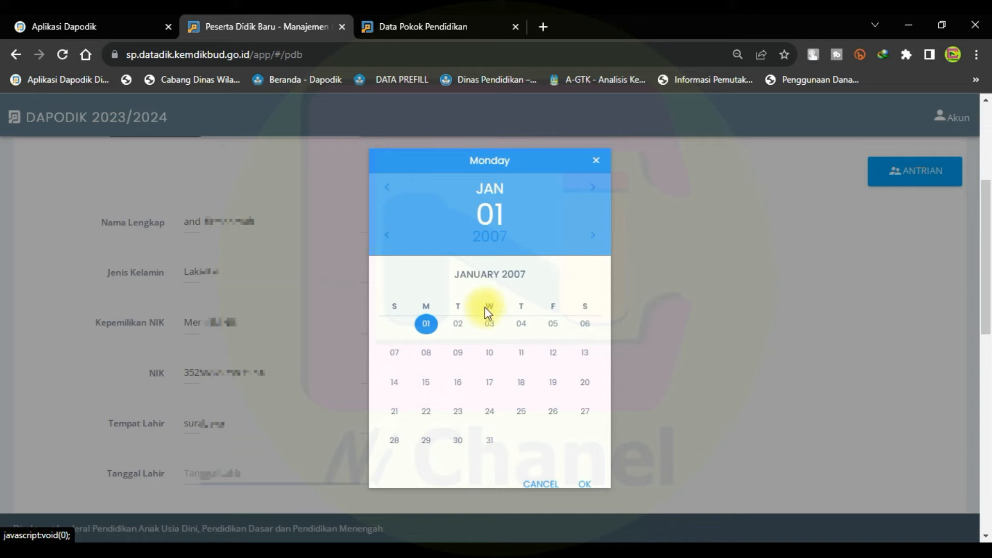
click(593, 189)
click(593, 189)
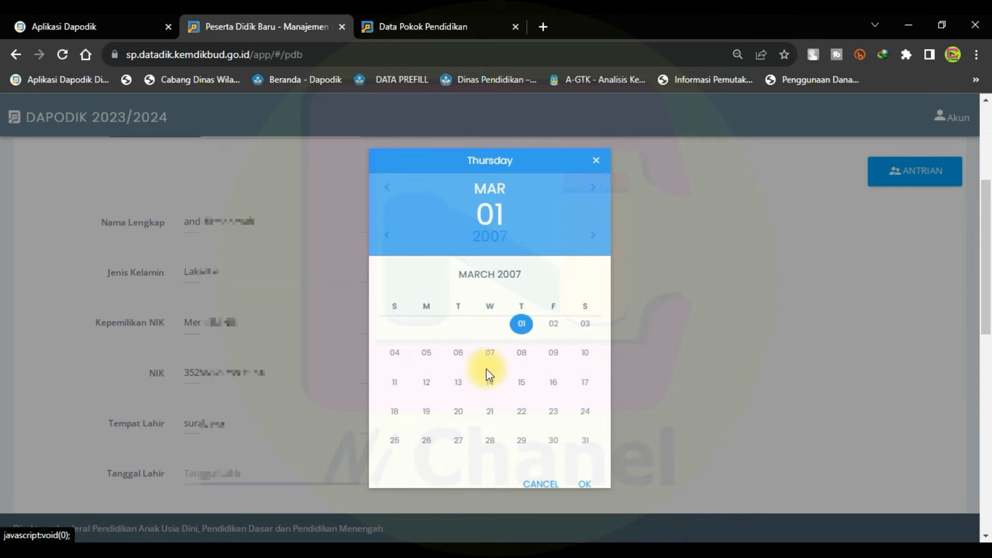
click(484, 386)
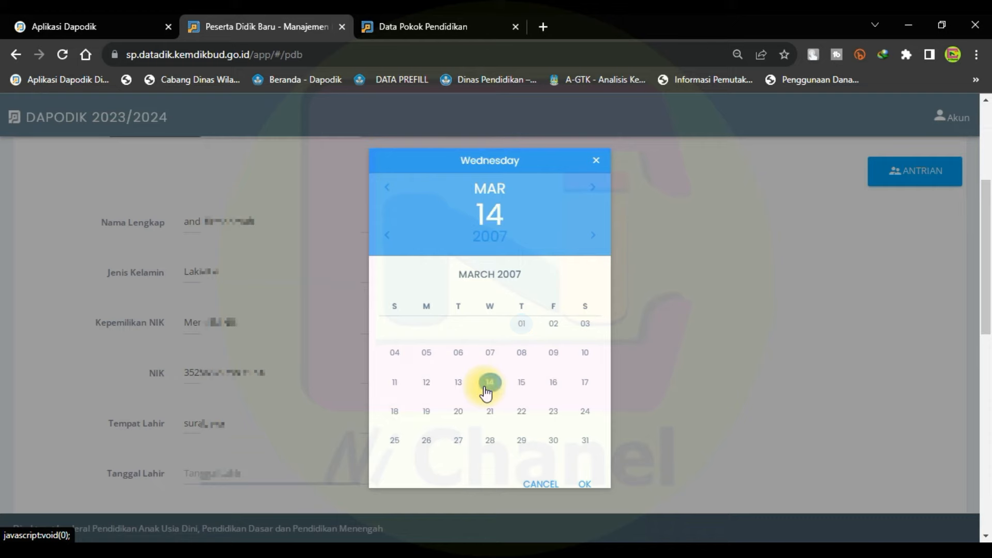
click(585, 483)
scroll(408, 295, down, 3)
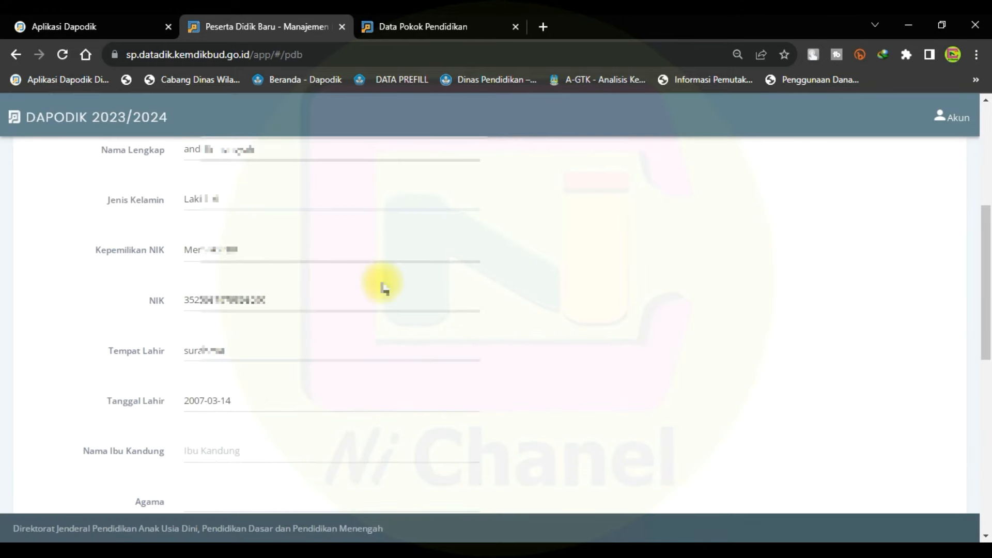
Fill in the mother's name and set the student's religion to Islam.
click(279, 376)
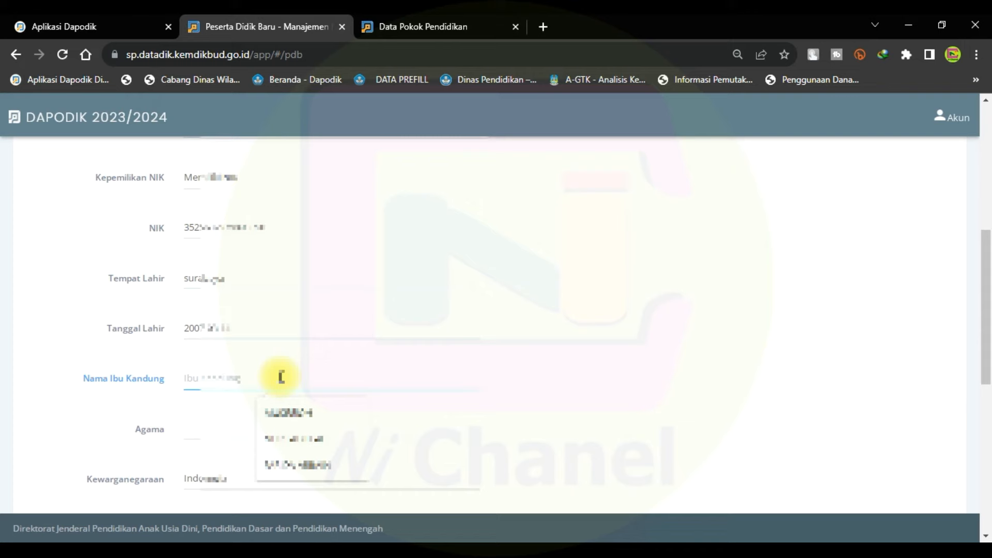
click(200, 437)
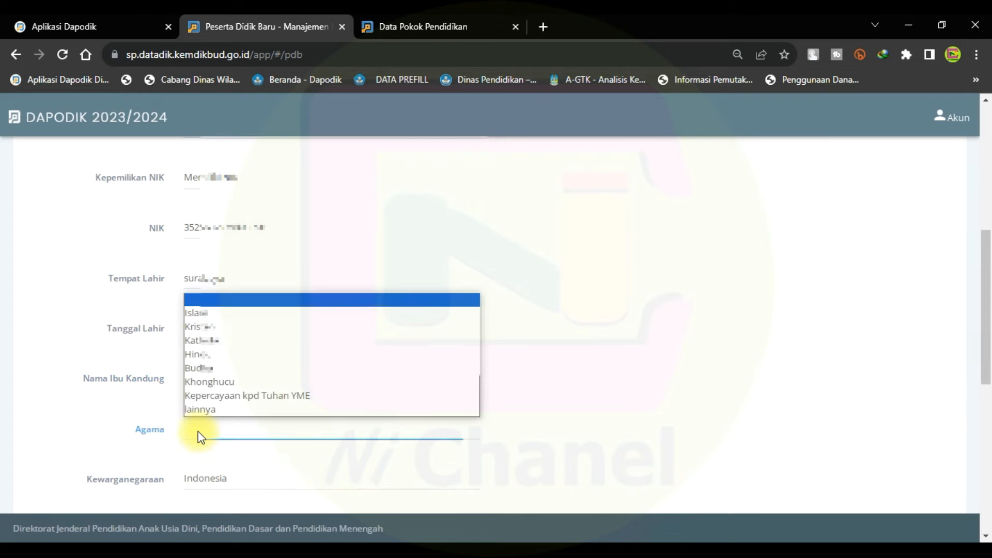
click(216, 313)
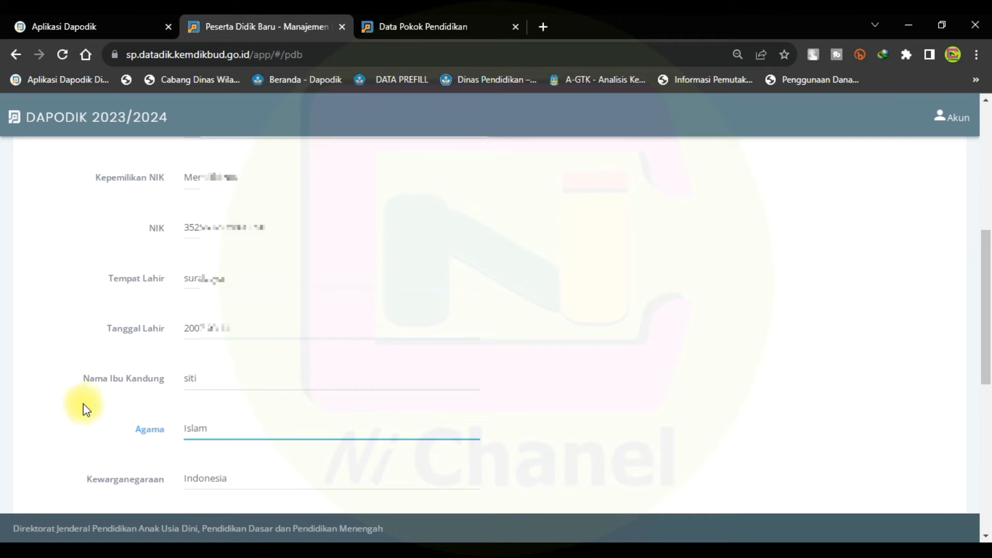
scroll(184, 361, down, 3)
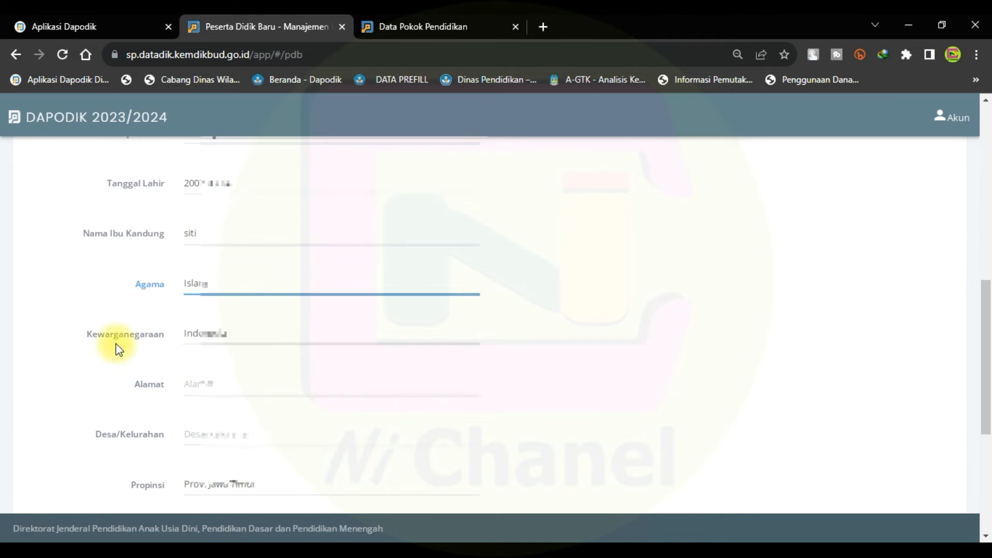
Type the street address in Alamat and fill Desa/Kelurahan from the autofill suggestion.
click(199, 385)
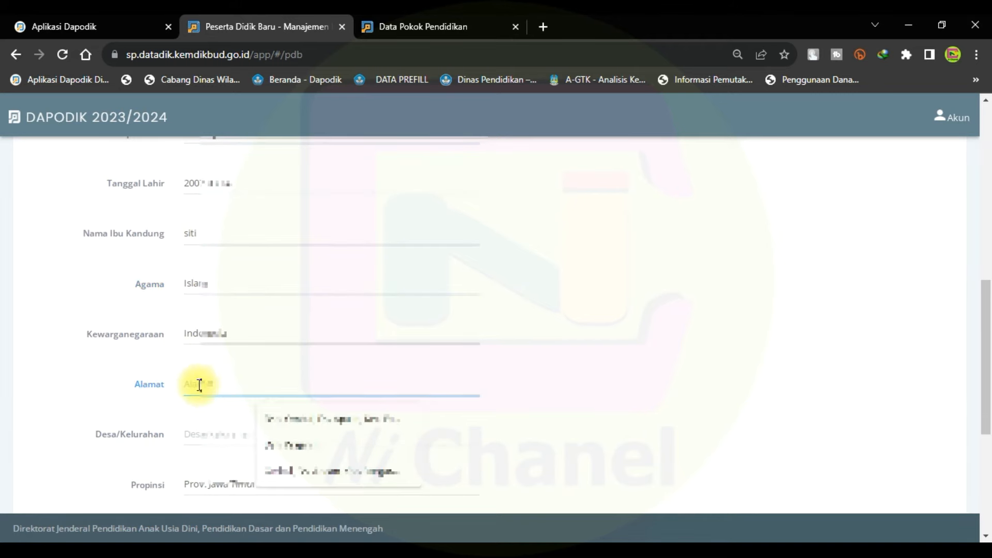
text(jl. jalam)
key(BackSpace)
text(n)
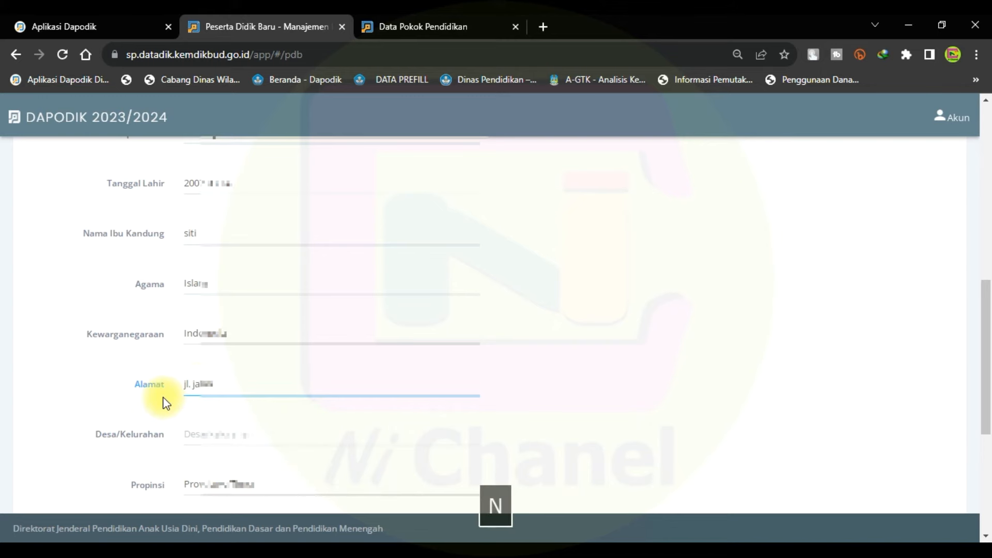
click(216, 435)
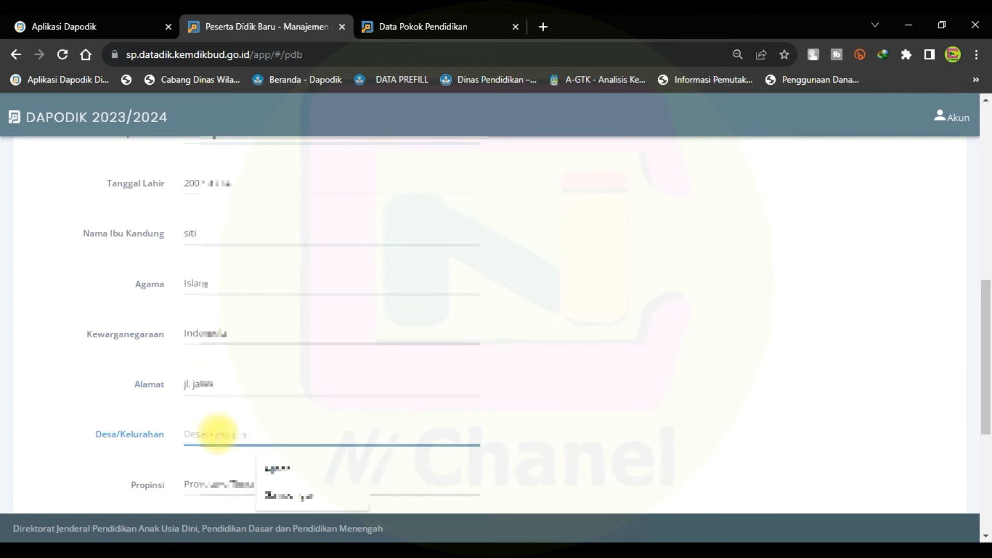
click(277, 468)
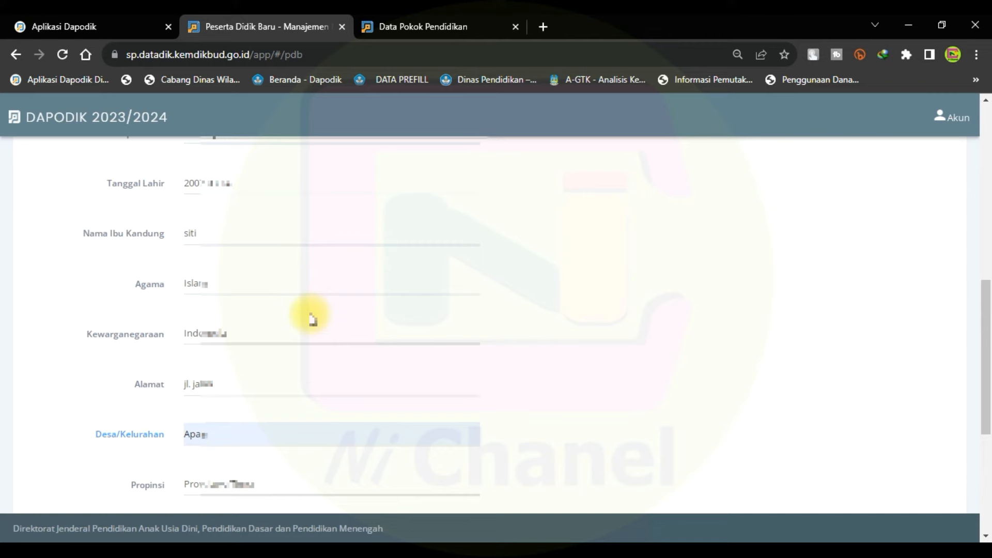
scroll(312, 318, down, 1)
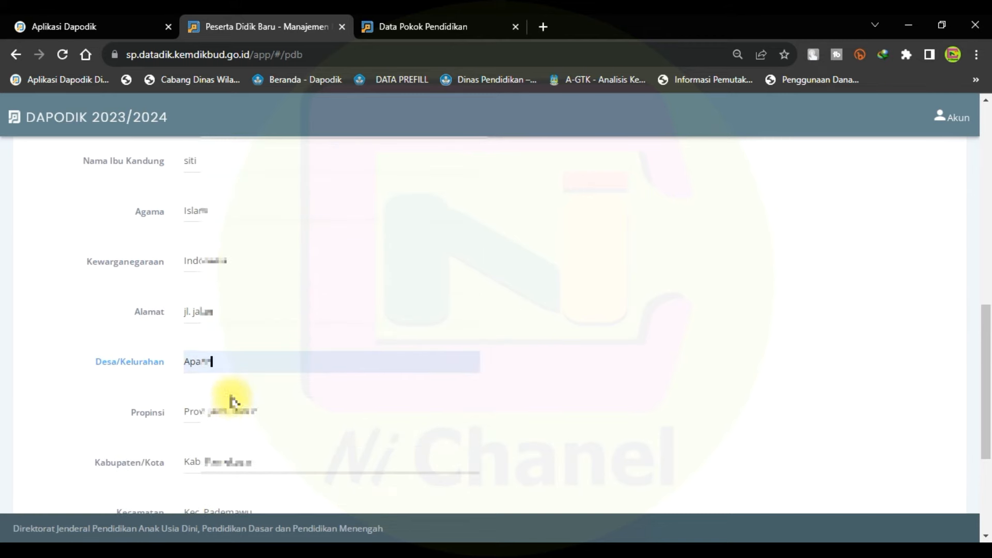
scroll(194, 398, down, 1)
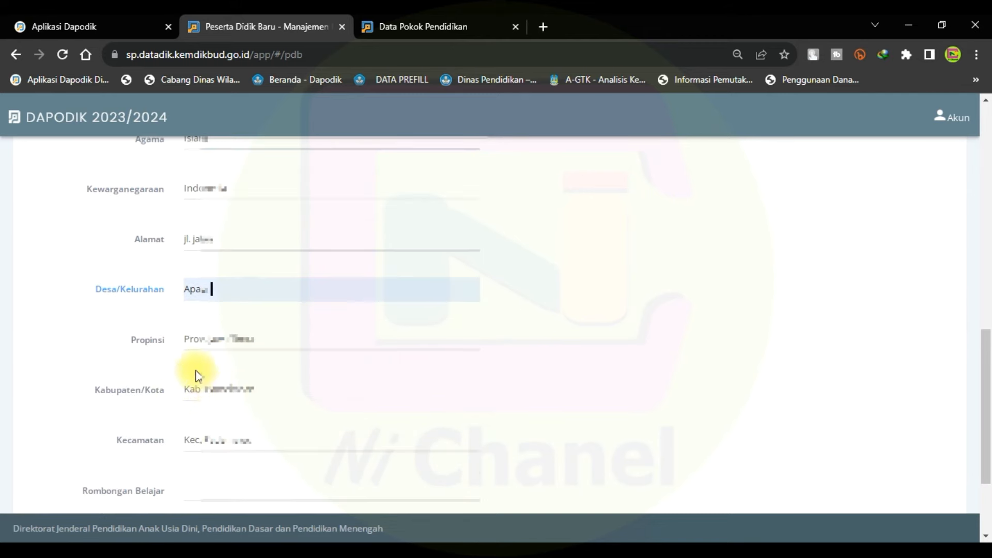
scroll(137, 377, down, 1)
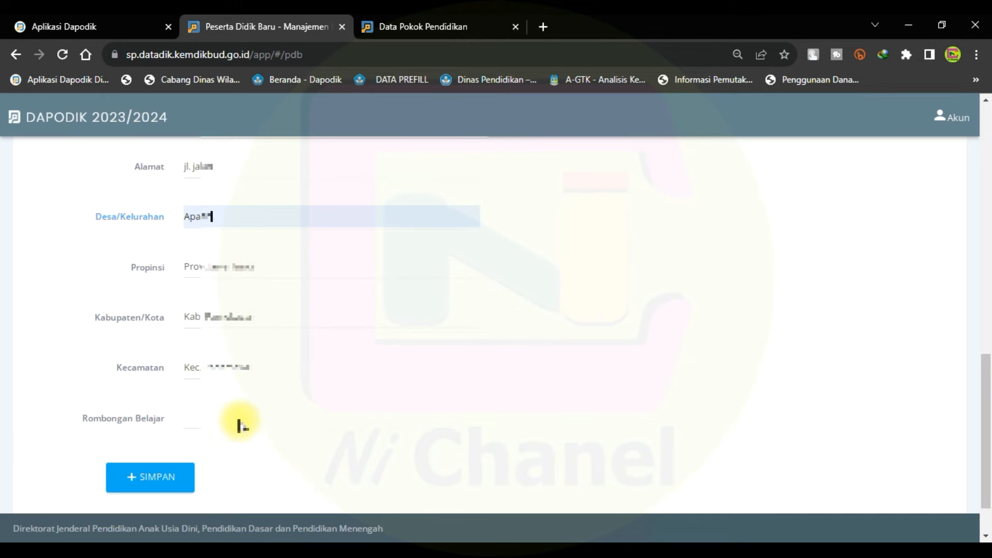
Set Rombongan Belajar to the XII-T class group.
click(207, 419)
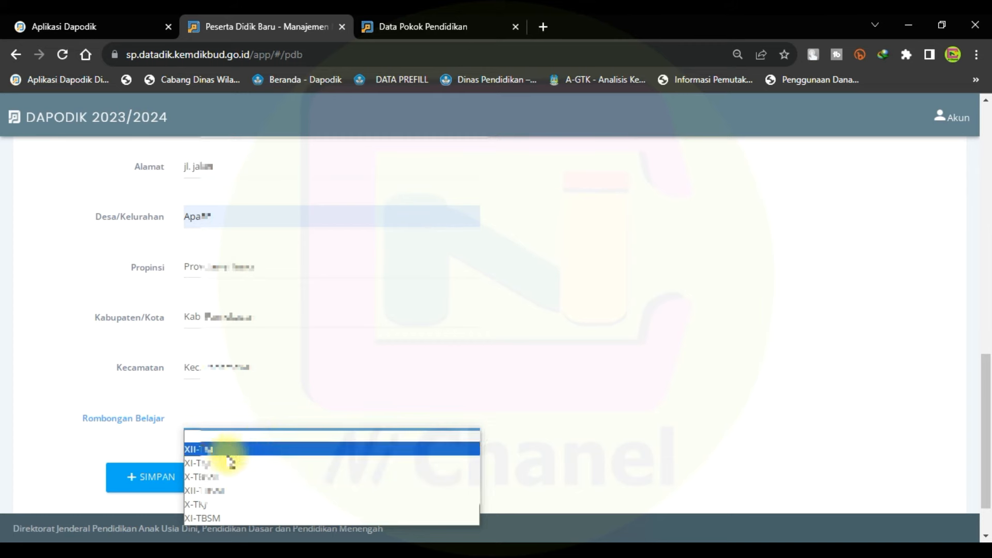
scroll(310, 253, up, 4)
scroll(274, 232, down, 5)
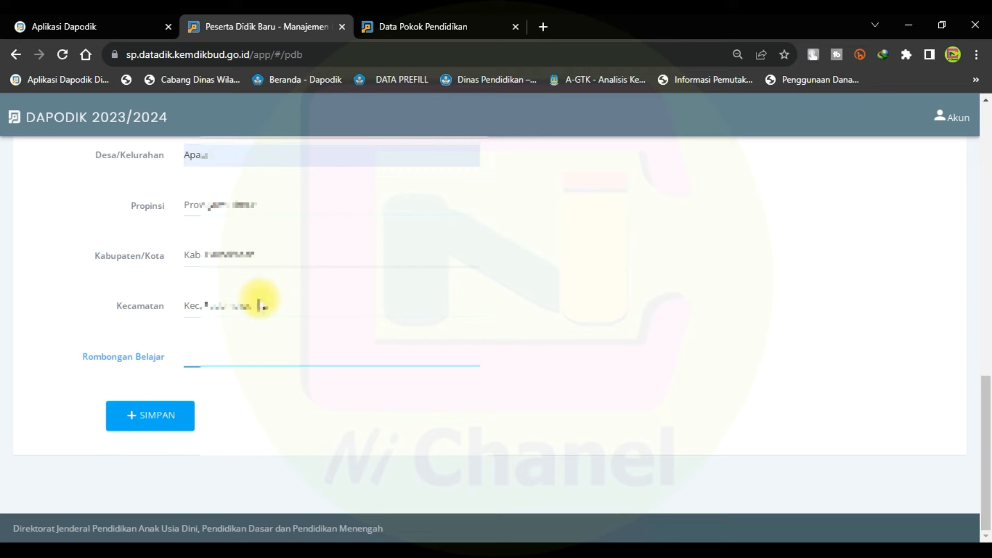
click(238, 359)
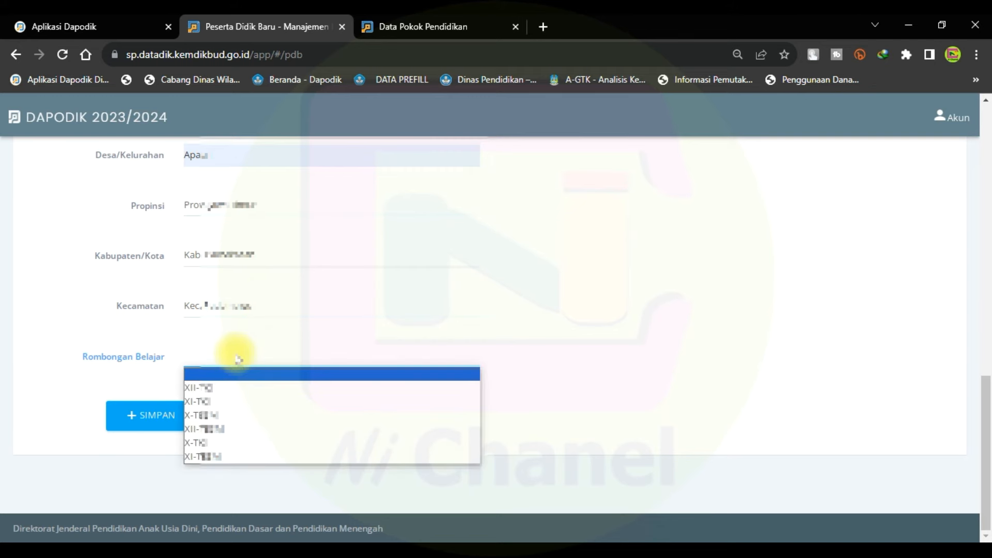
click(230, 428)
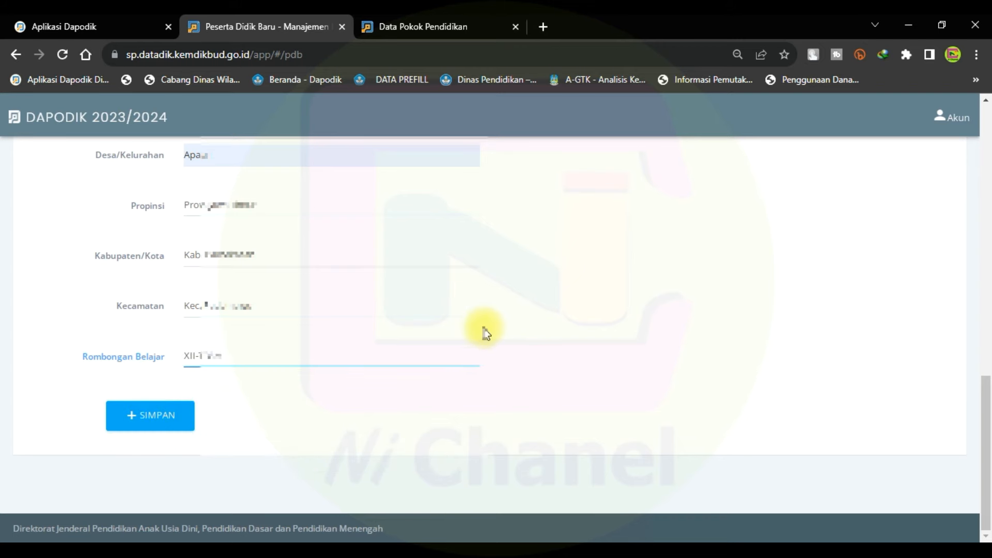
scroll(480, 330, up, 15)
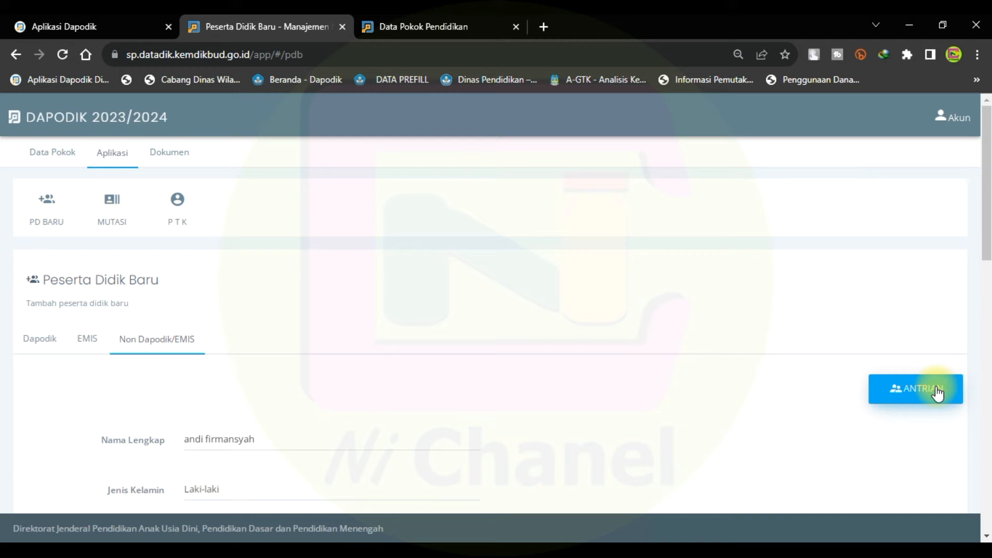
Open the Antrian Peserta Didik Baru queue from the Non Dapodik/EMIS form.
click(896, 395)
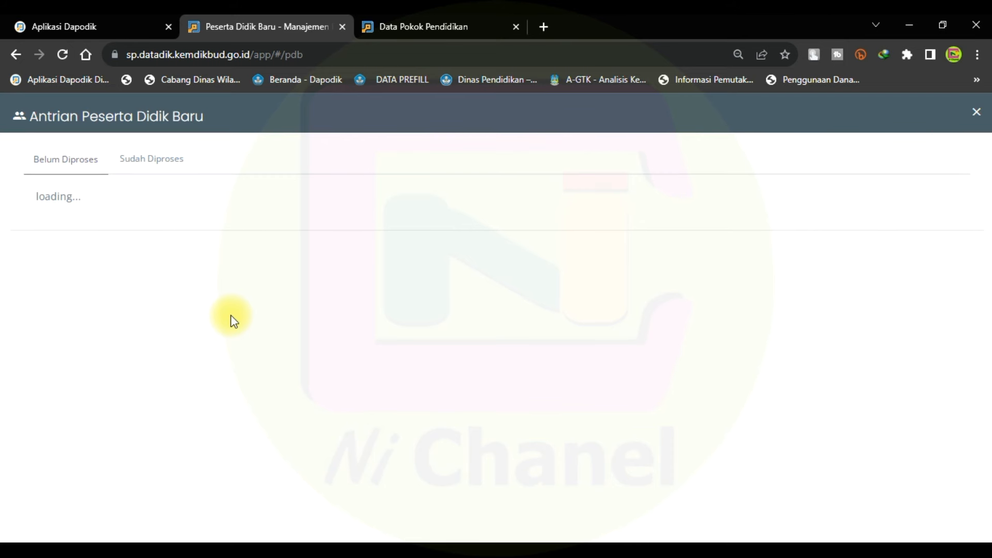
Check the Sudah Diproses list showing students as Diterima, then go to the Aplikasi Dapodik dashboard.
click(157, 165)
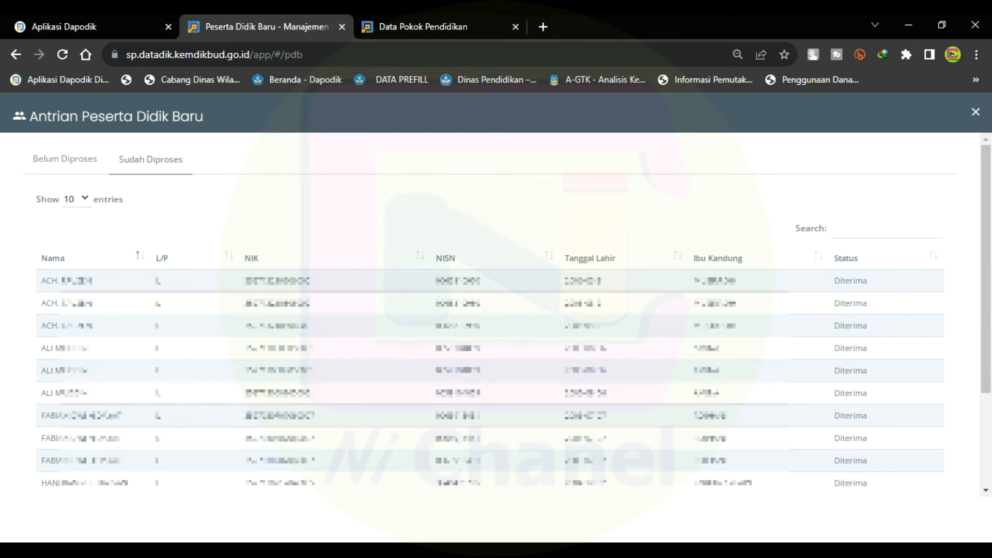
click(86, 16)
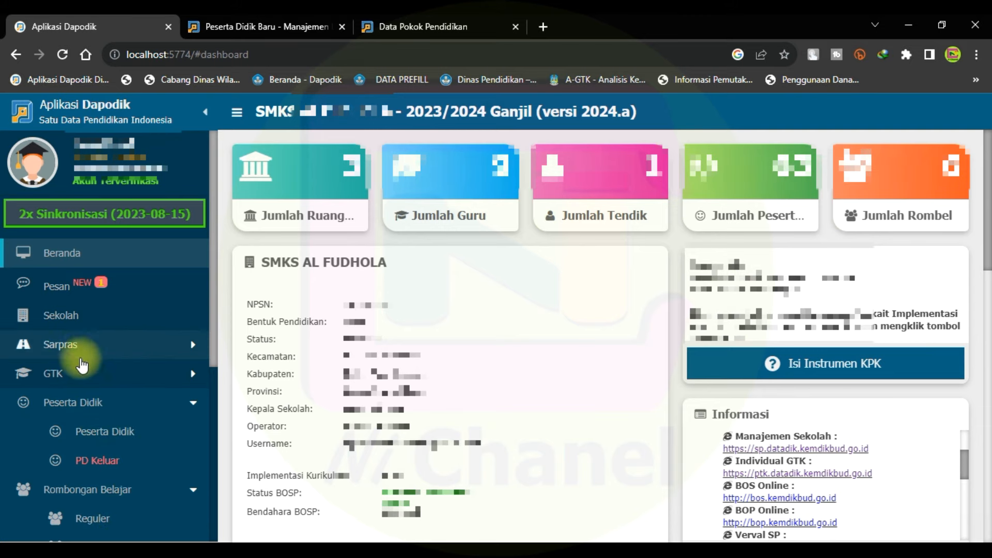
Show the second student's periodic data in the Peserta Didik list, then return to the Sudah Diproses queue.
click(101, 432)
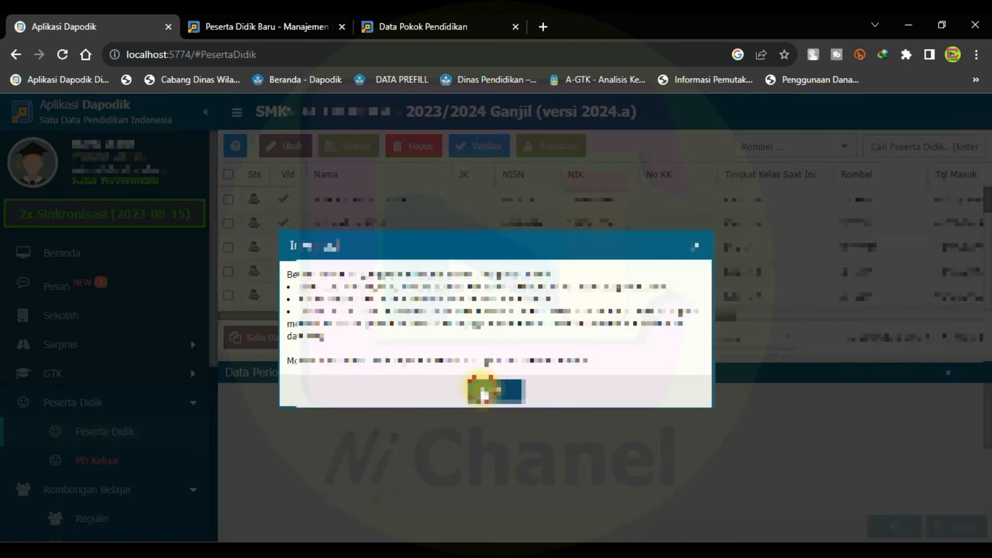
click(486, 391)
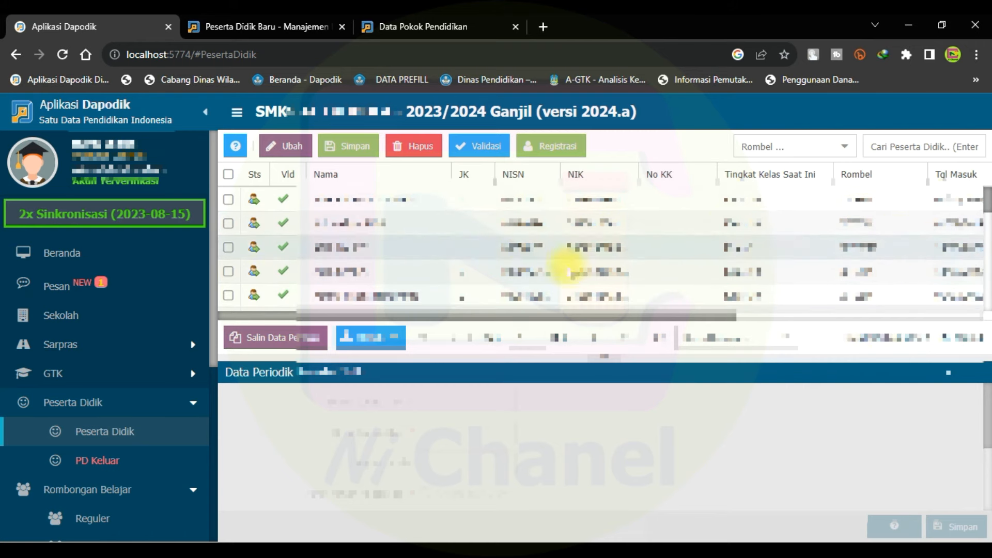
click(376, 224)
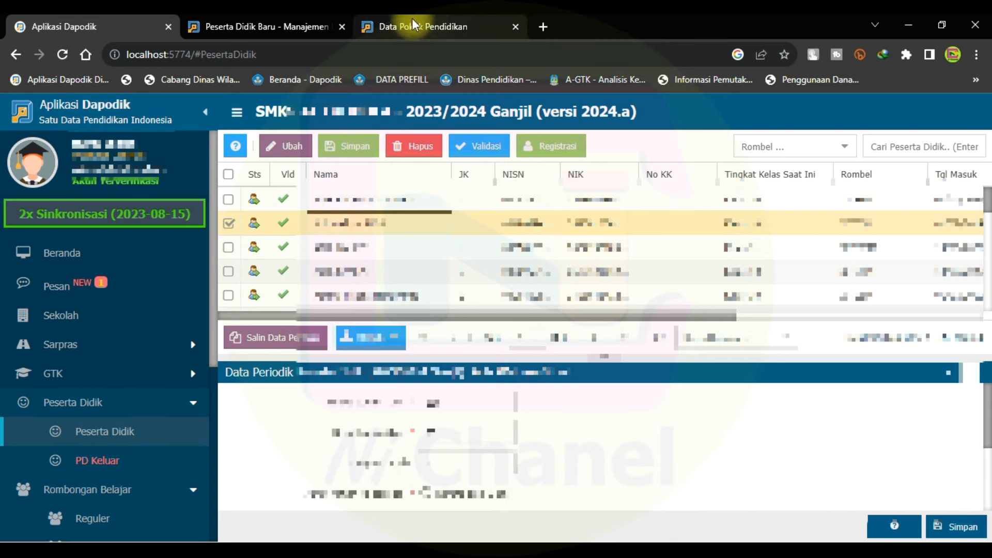
click(275, 26)
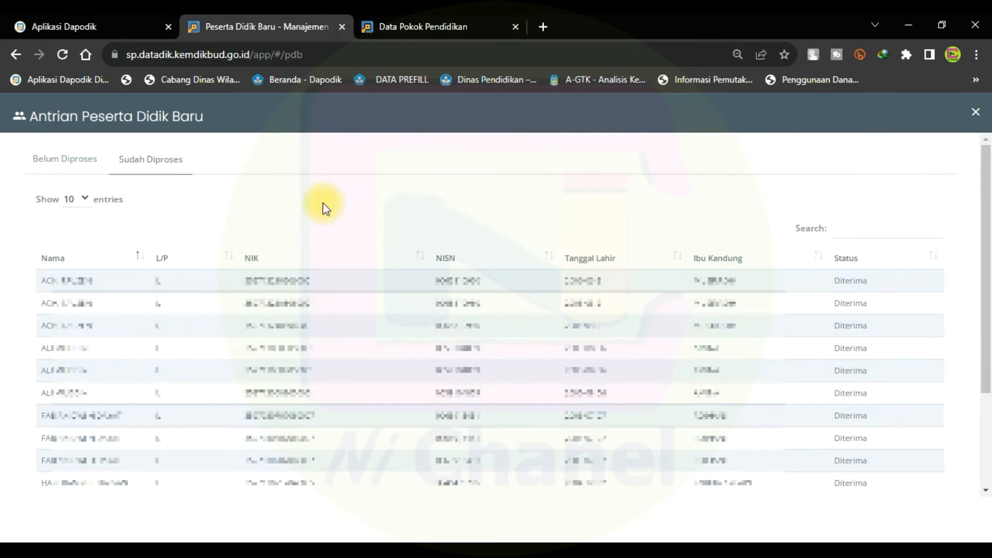